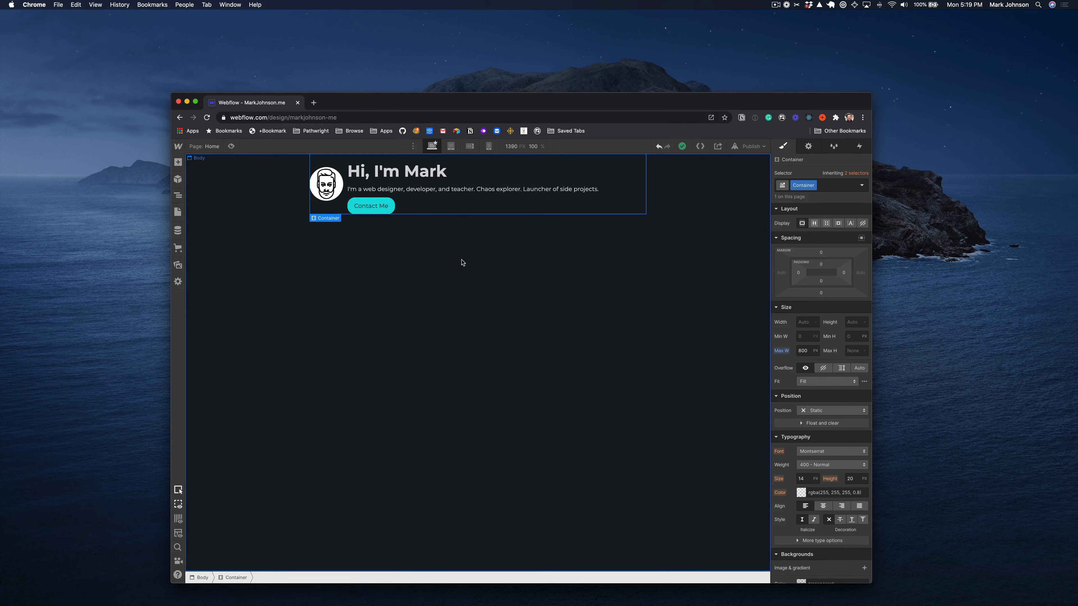
Open the Header symbol for editing, dismiss the symbols tip, and return to the page instance
left_click(434, 172)
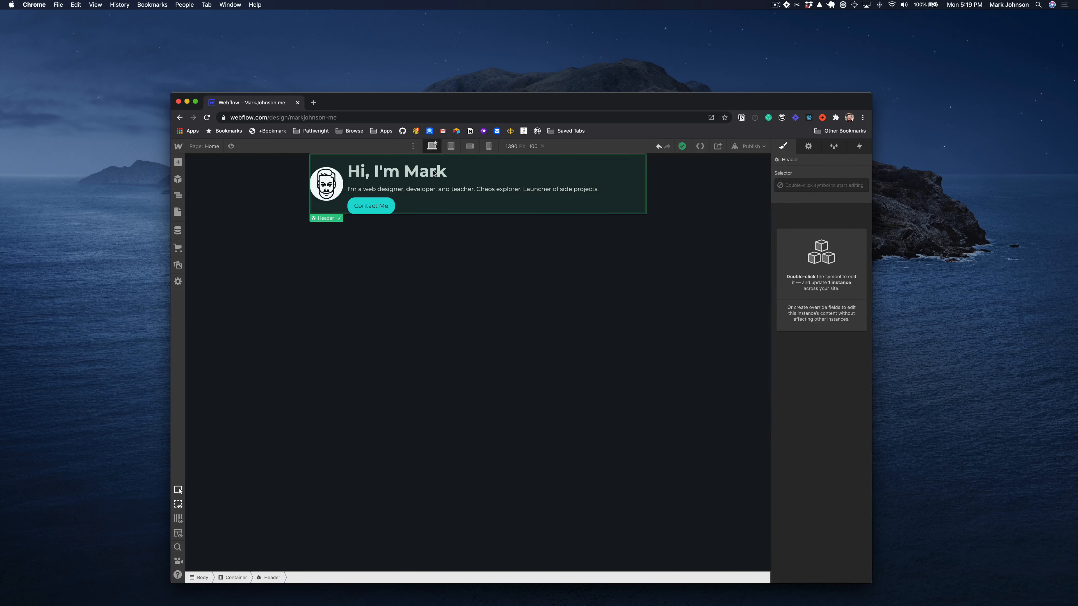
left_click(340, 219)
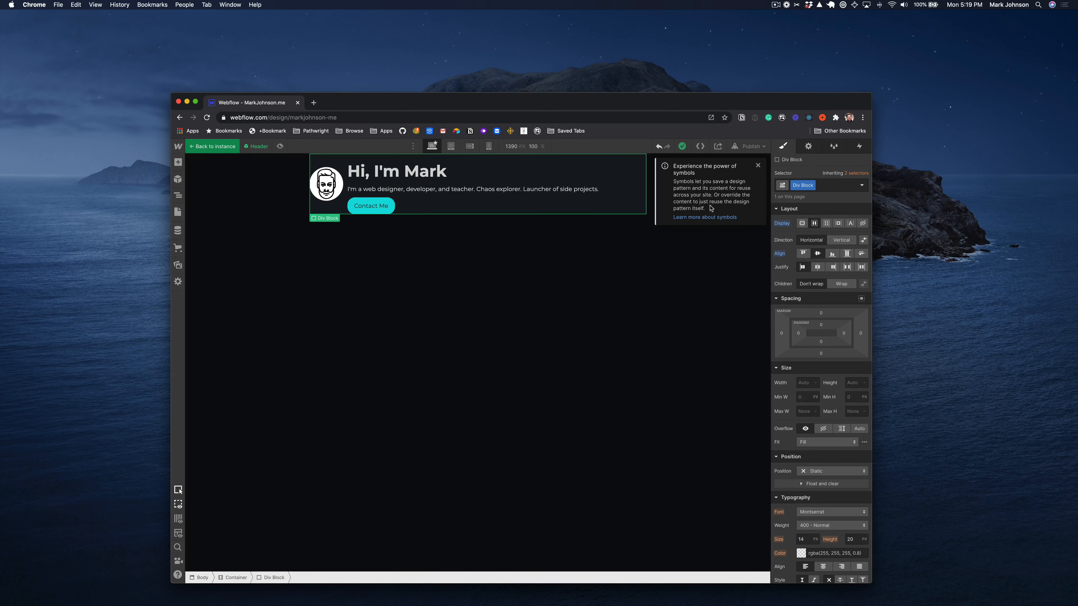
left_click(758, 166)
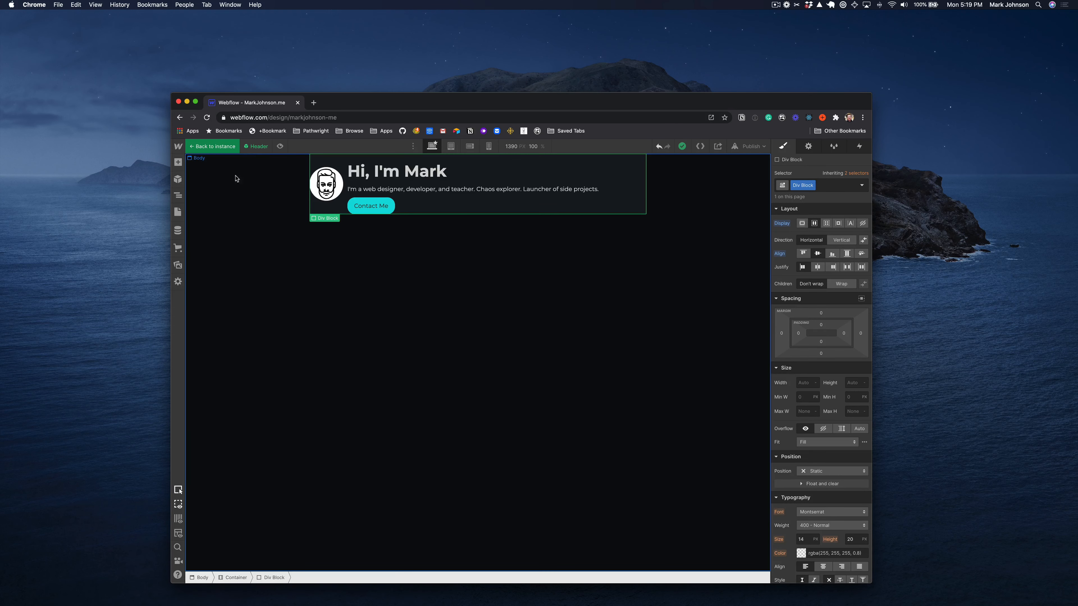
left_click(214, 146)
left_click(410, 251)
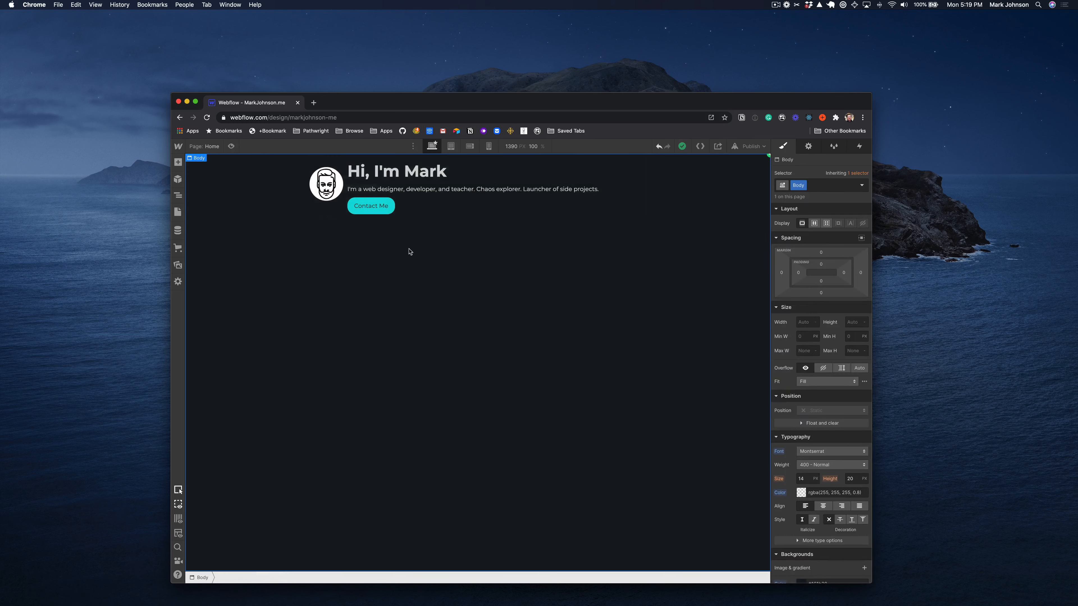
Add two more instances of the Header symbol below the existing header
left_click_drag(604, 109, 584, 102)
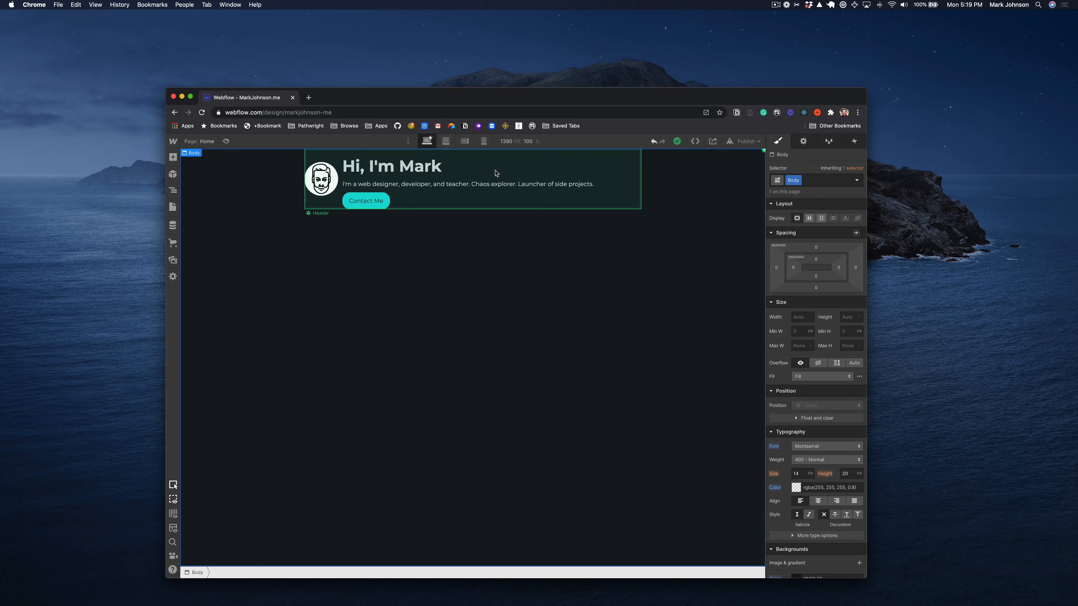
left_click(443, 180)
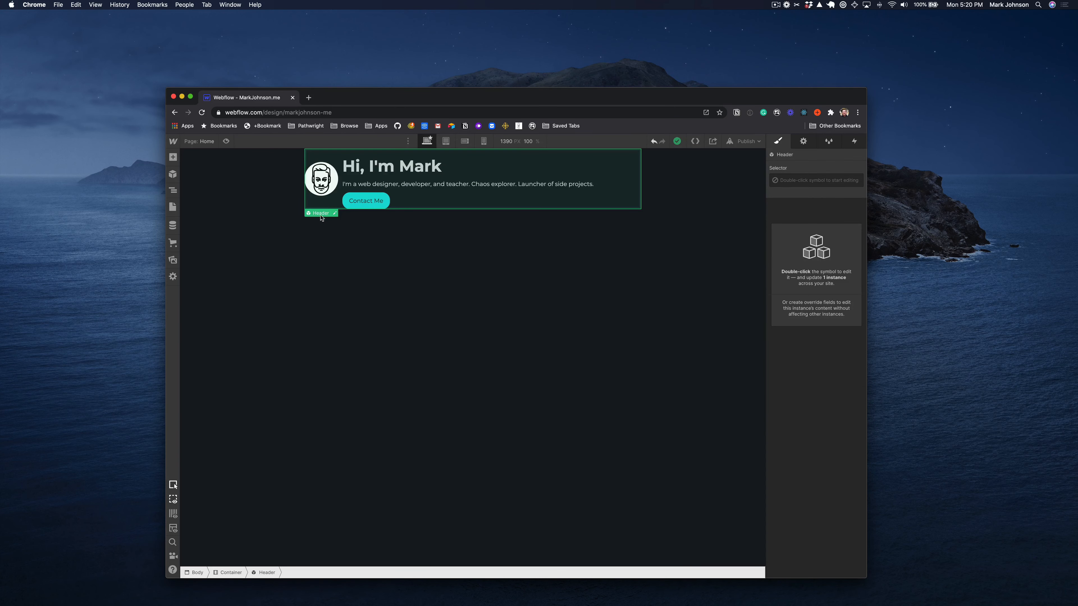
left_click(173, 175)
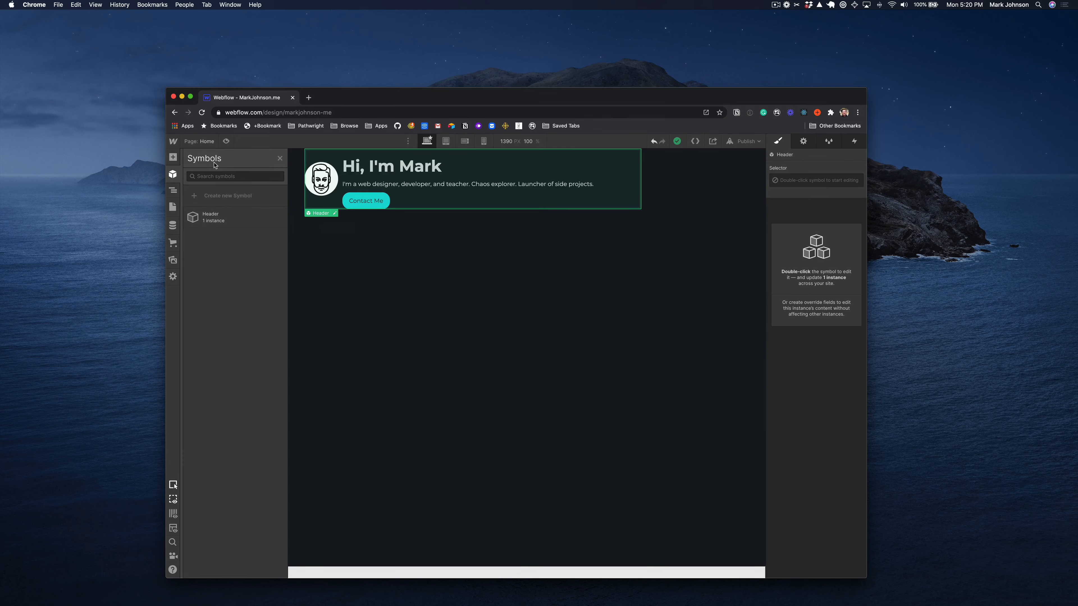
left_click_drag(223, 215, 317, 258)
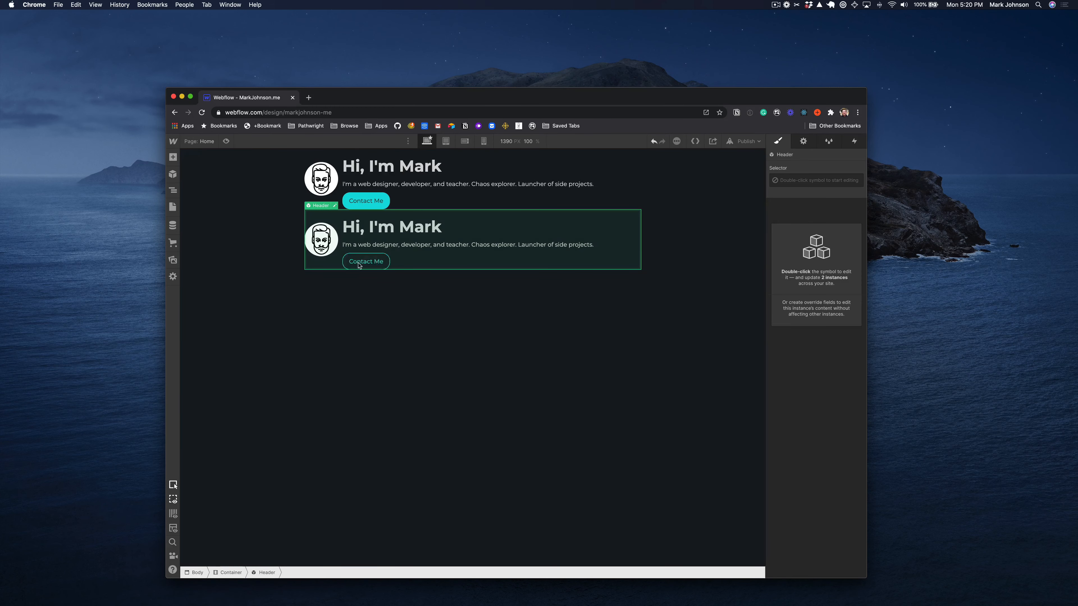
left_click(172, 175)
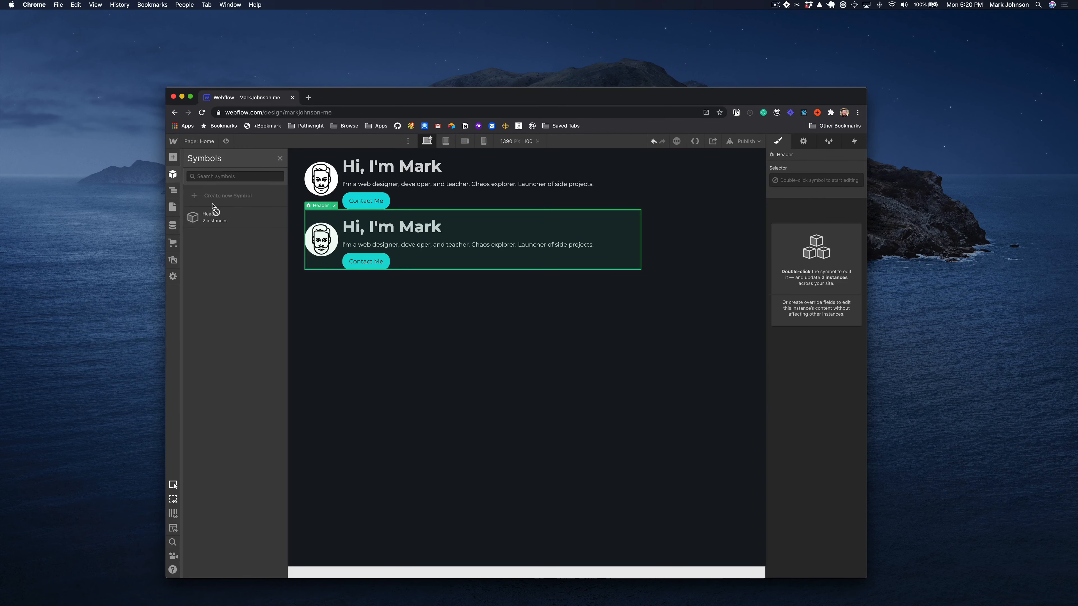
left_click_drag(213, 216, 375, 450)
left_click(375, 450)
left_click(454, 310)
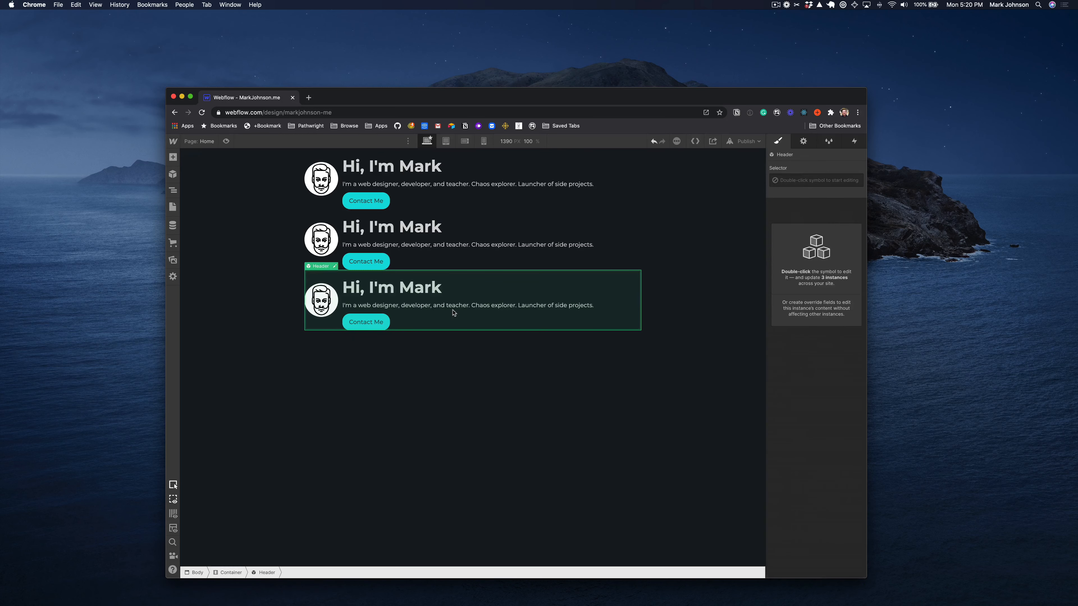
Append an exclamation mark to the heading inside the Header symbol and finish editing the symbol
double_click(421, 184)
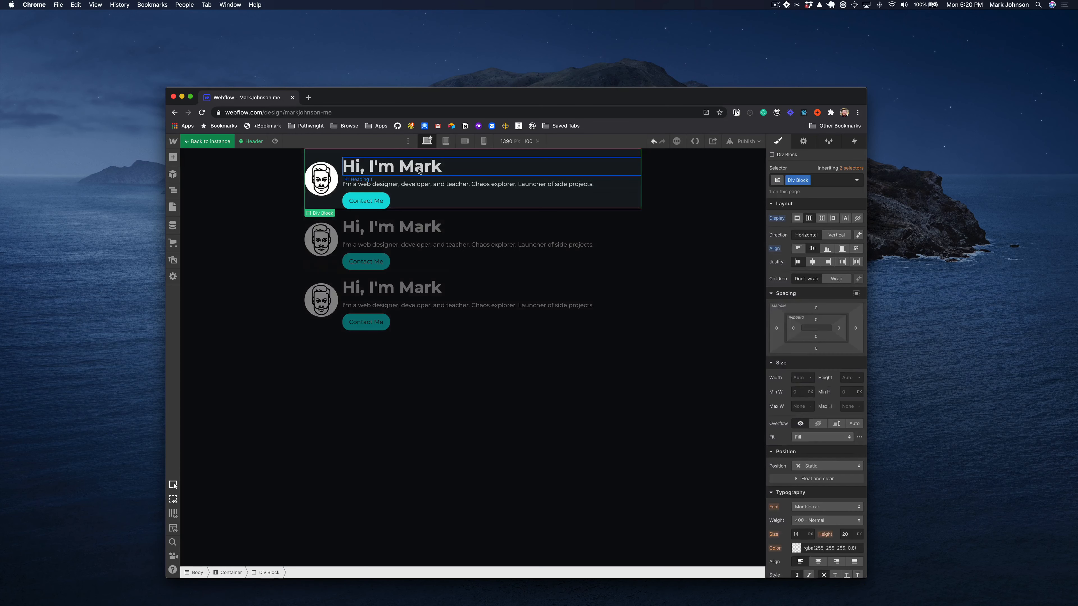
double_click(414, 167)
key("Right")
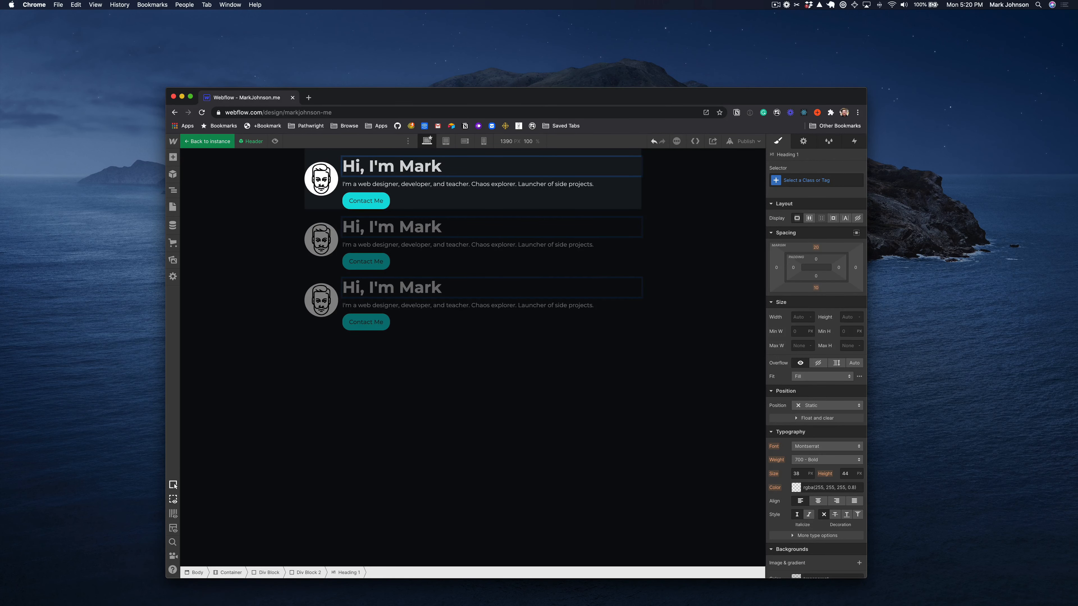
key("Return")
key("BackSpace")
type("!")
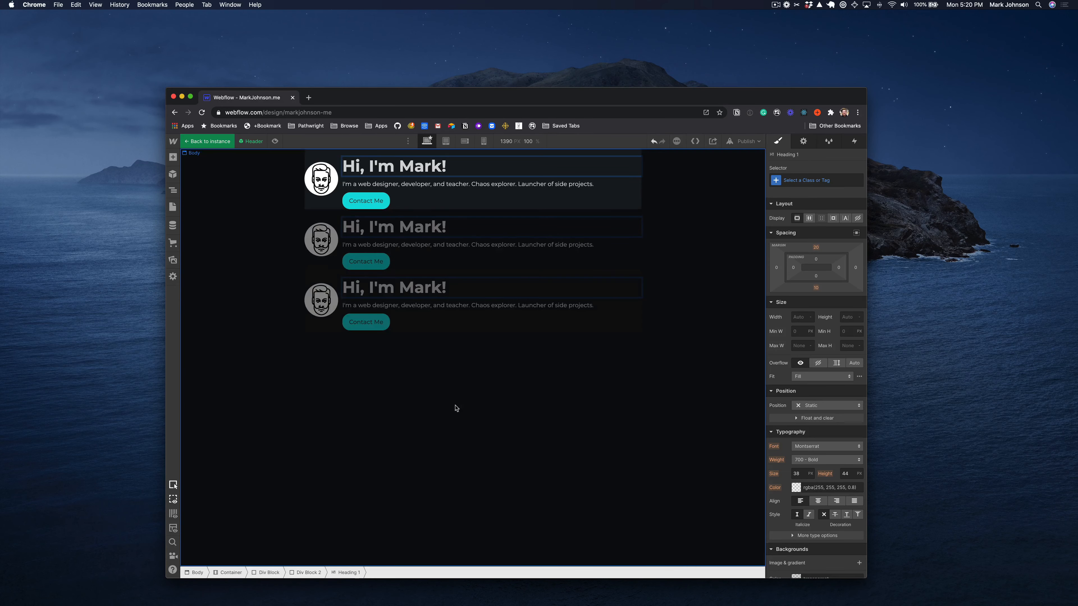
double_click(457, 409)
Delete the two extra Header instances, keeping only one on the page
left_click(428, 247)
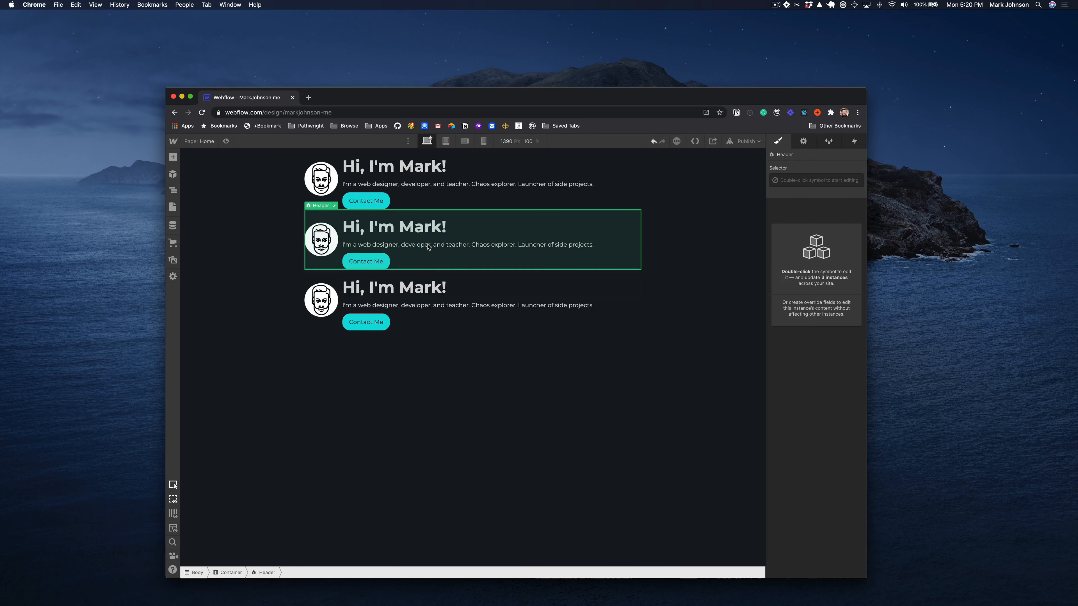
key("Delete")
key("Delete")
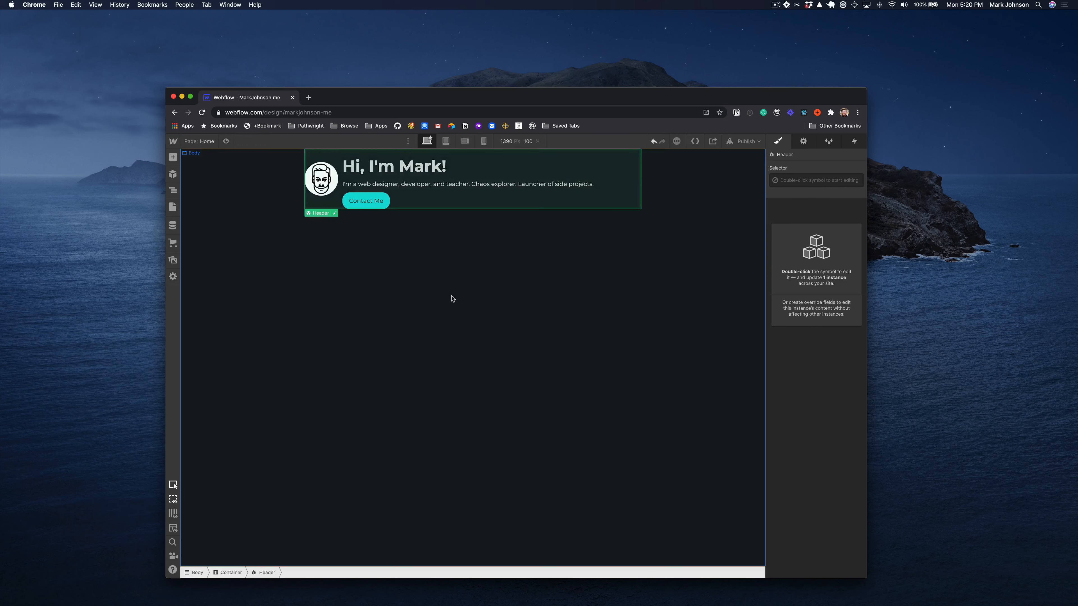
left_click(425, 277)
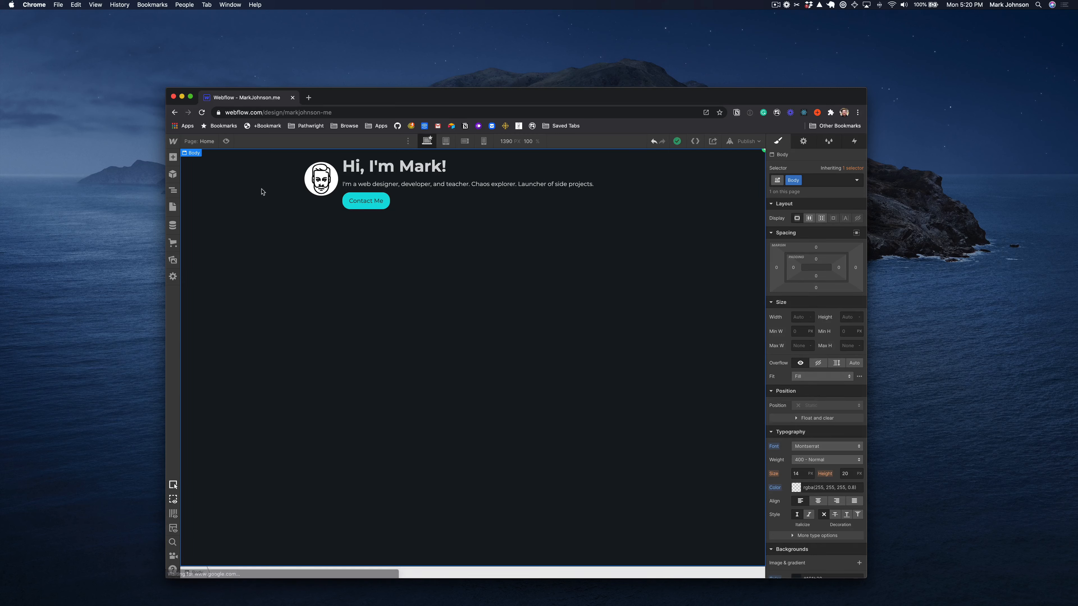
Add a Navbar component at the top of the page body, above the header
left_click(173, 158)
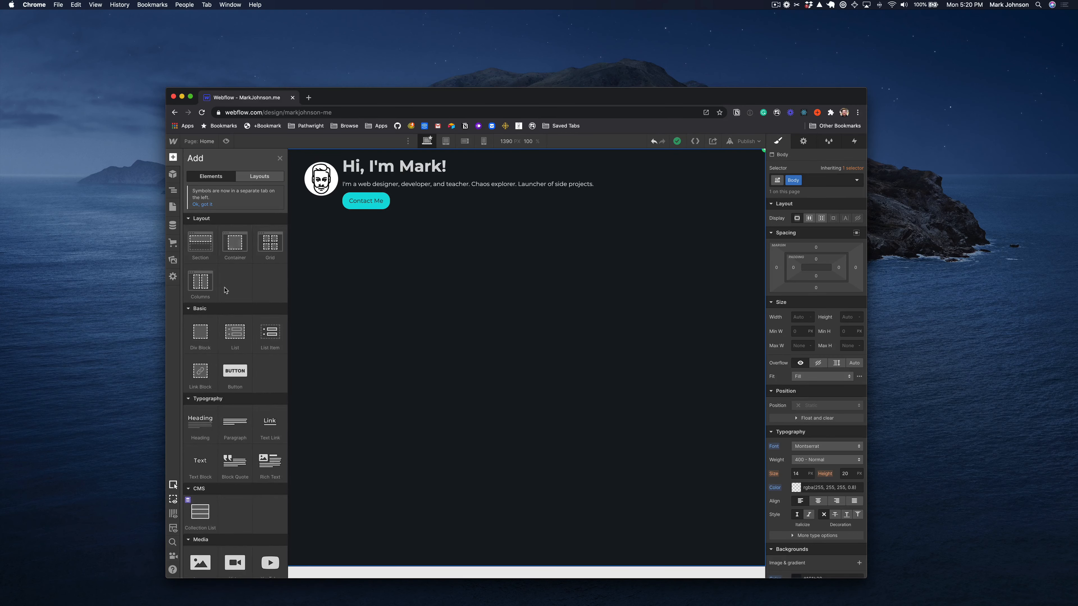
scroll(225, 271, "down", 6)
scroll(225, 290, "down", 4)
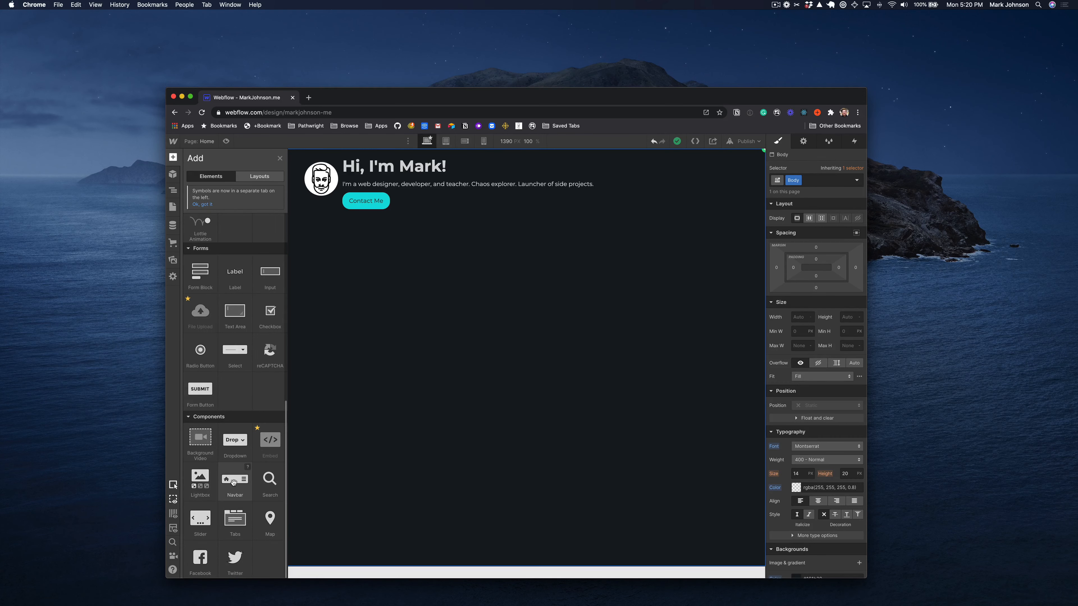
left_click_drag(233, 483, 274, 152)
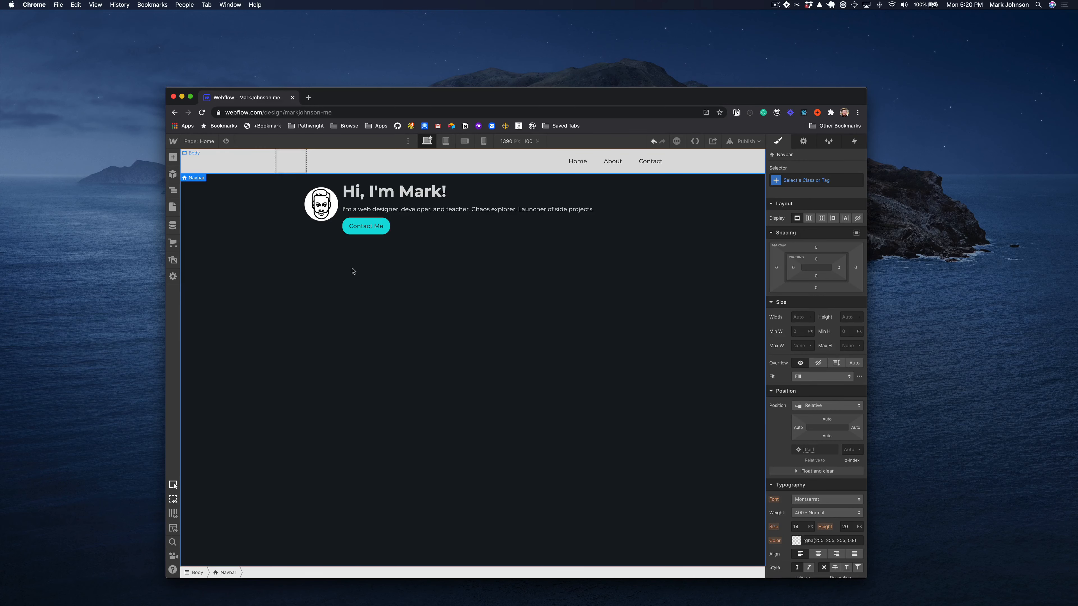
Set the font color of the navbar's container to #000
left_click(286, 161)
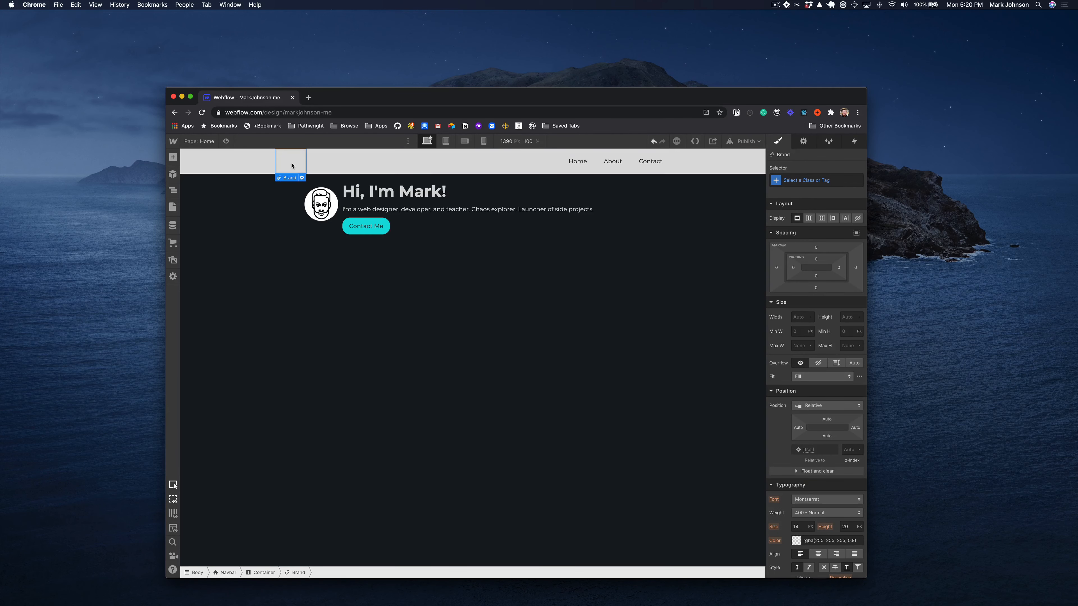
left_click(578, 161)
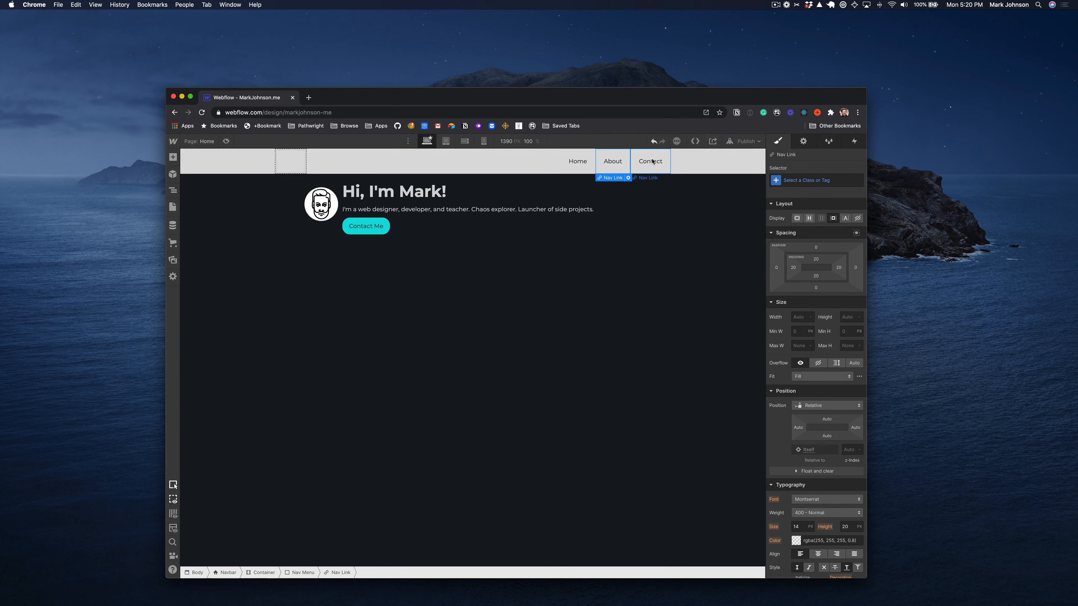
left_click(521, 166)
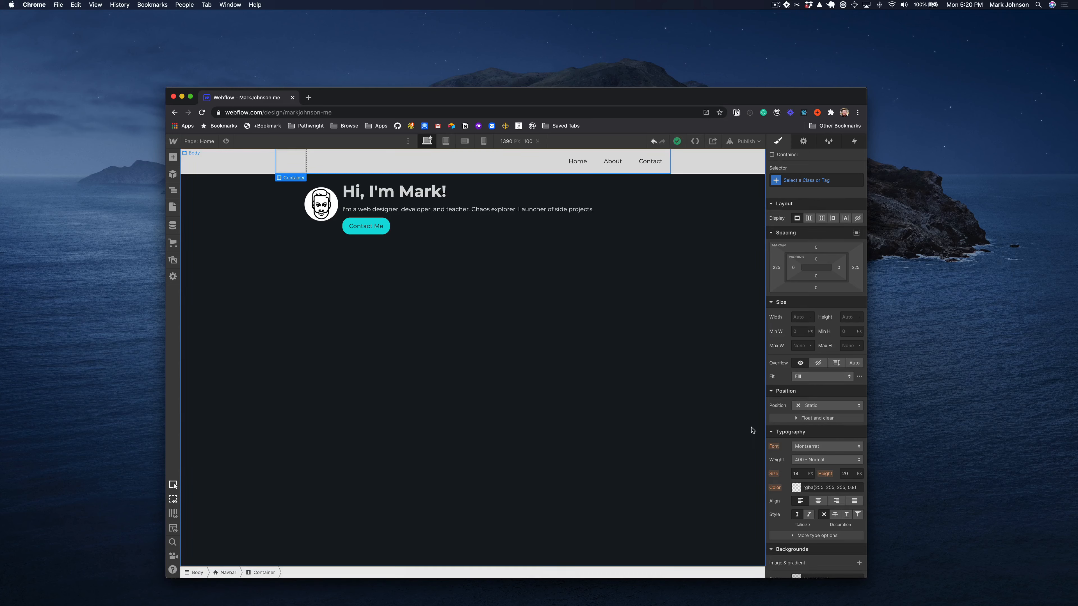
left_click(810, 488)
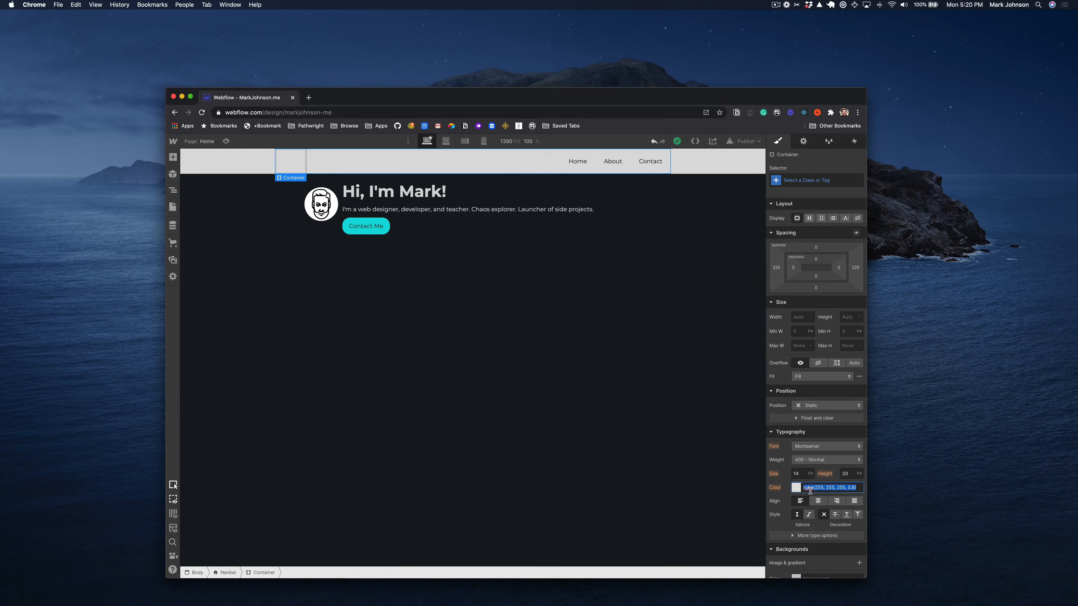
type("#")
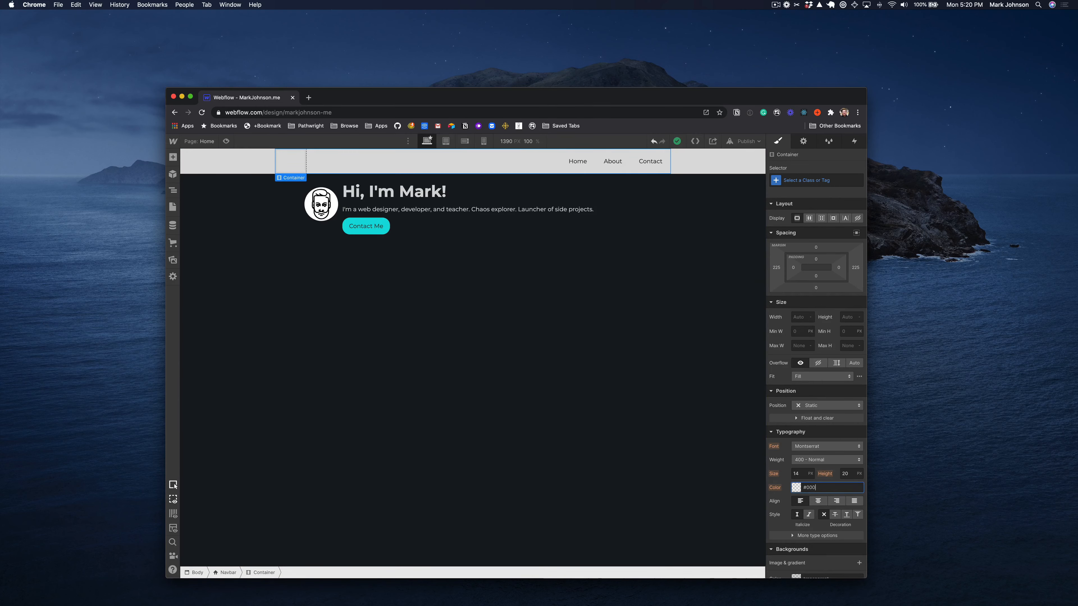
type("000")
key("Return")
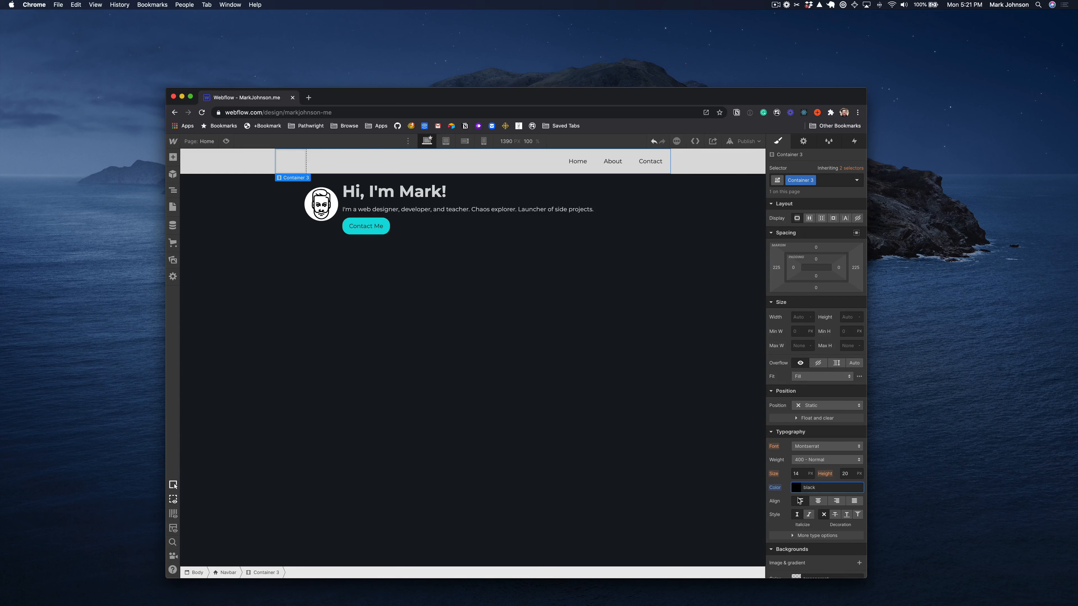
Change the font color of the navbar's container to #fff
scroll(802, 497, "down", 5)
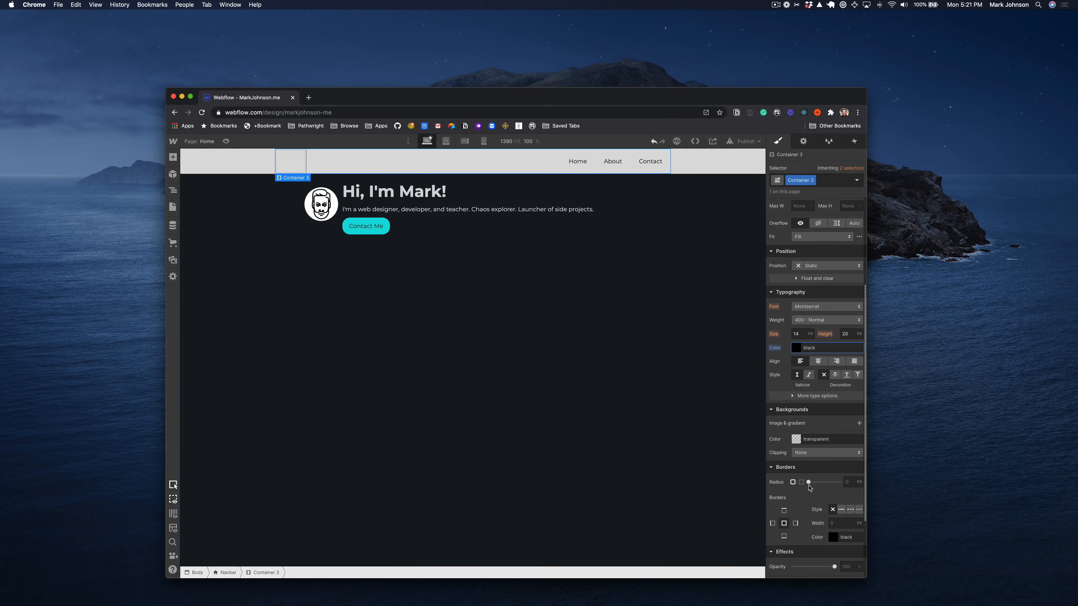
key("BackSpace")
key("BackSpace")
key("BackSpace")
key("BackSpace")
key("BackSpace")
type("#fff")
key("Return")
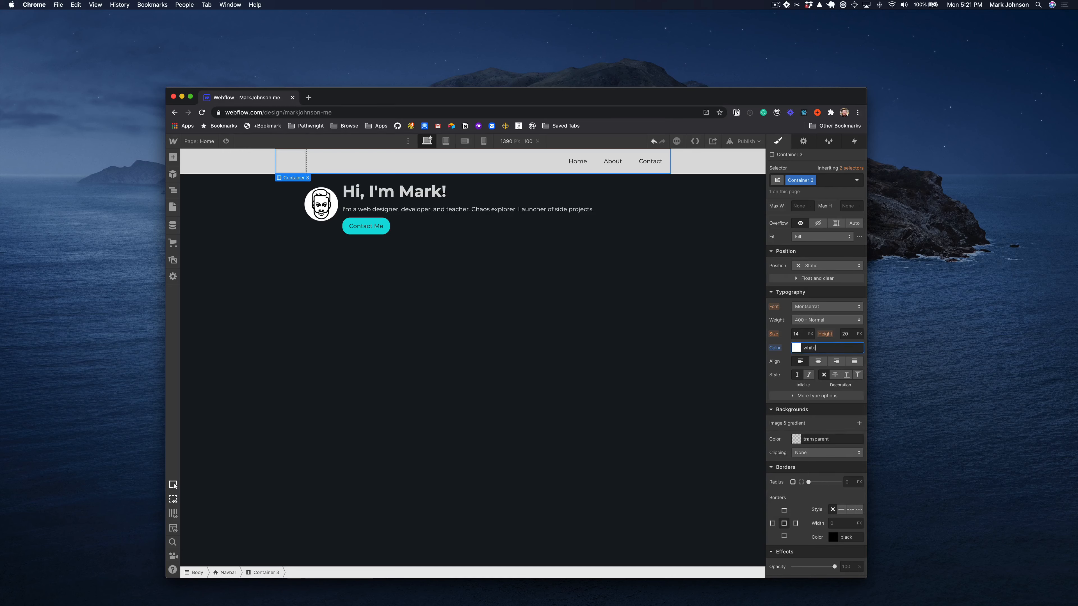
Wrap the Contact nav link's text in a styled text span and give the span its own light font color
left_click(650, 161)
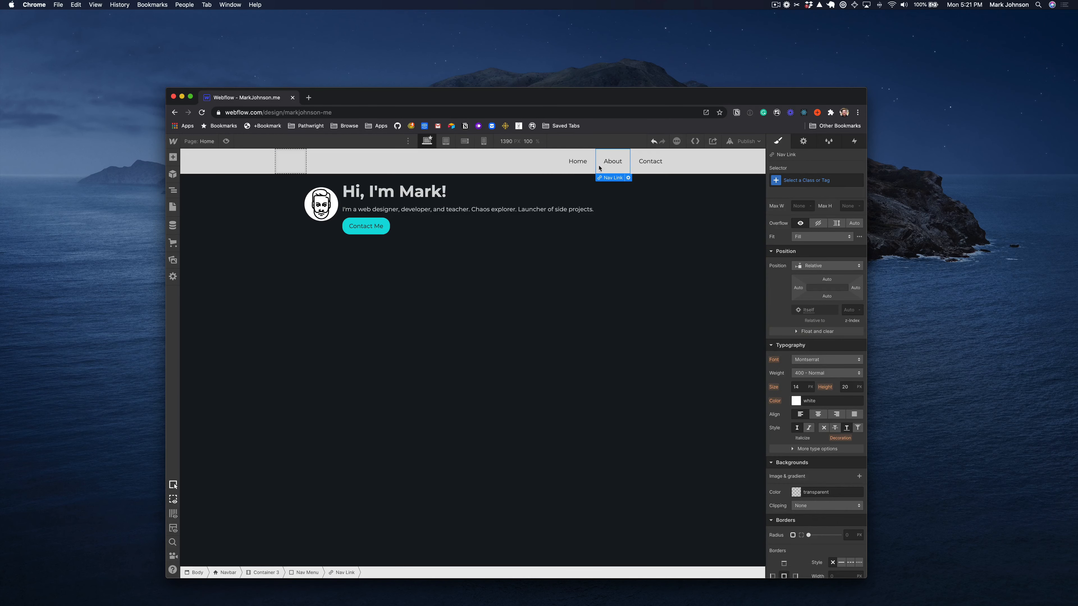
double_click(810, 401)
left_click(652, 161)
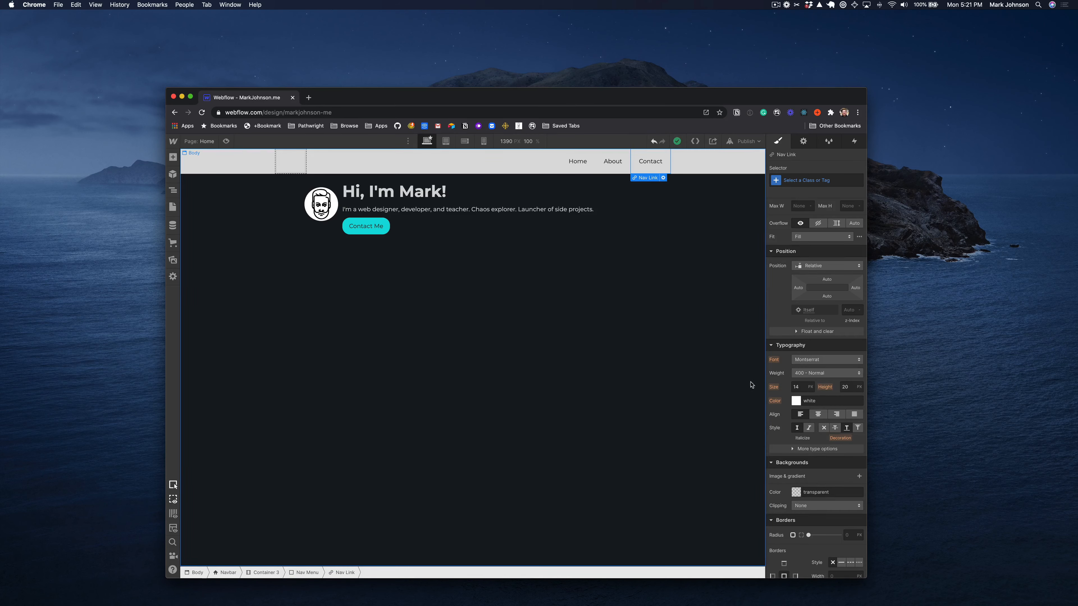
double_click(650, 162)
left_click_drag(663, 162, 647, 165)
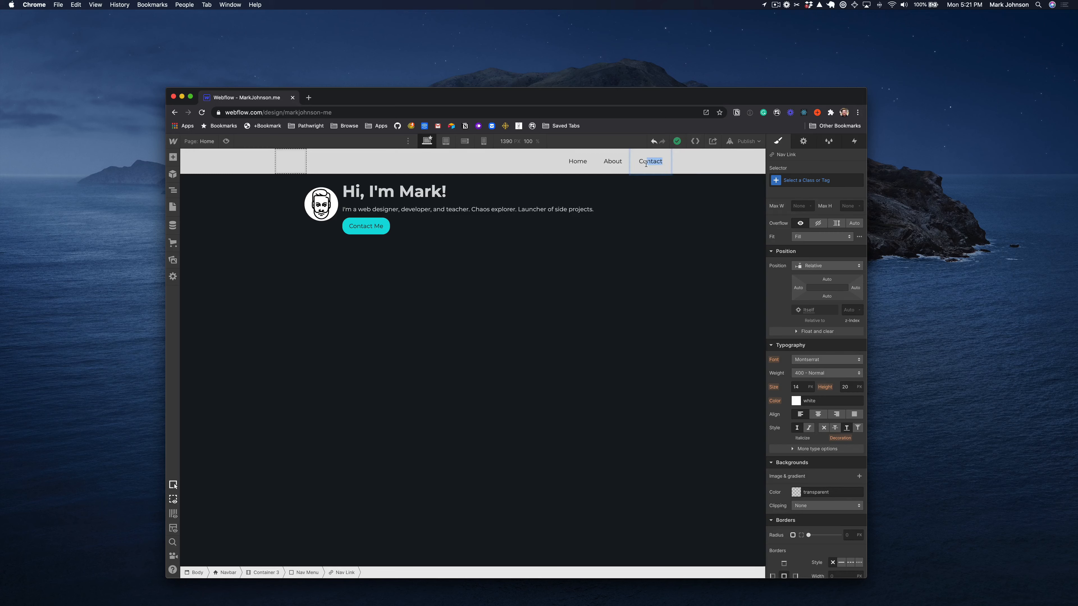
double_click(646, 163)
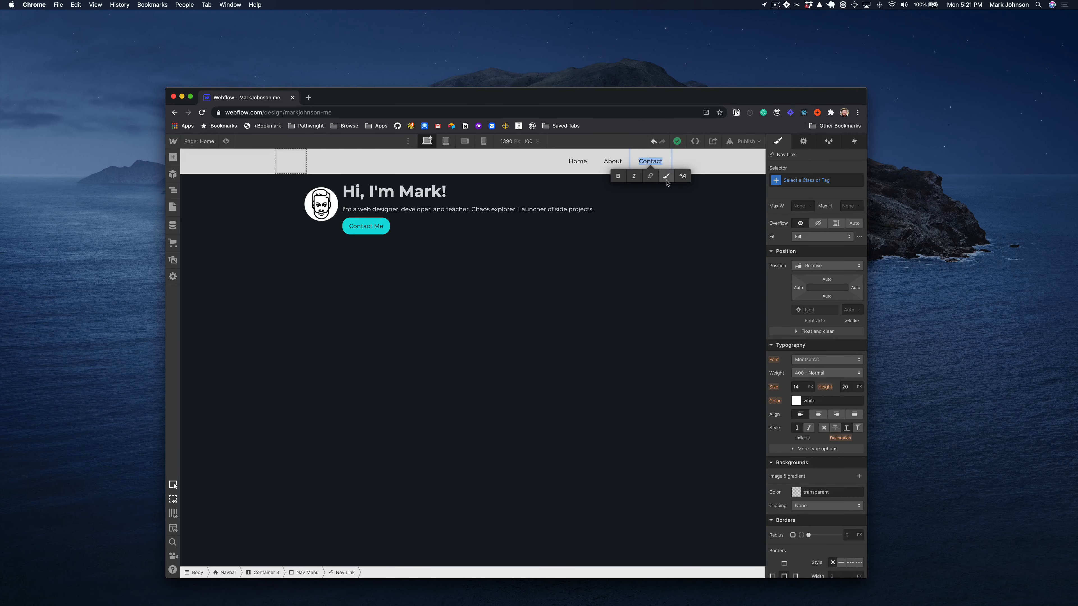
left_click(667, 180)
left_click(796, 348)
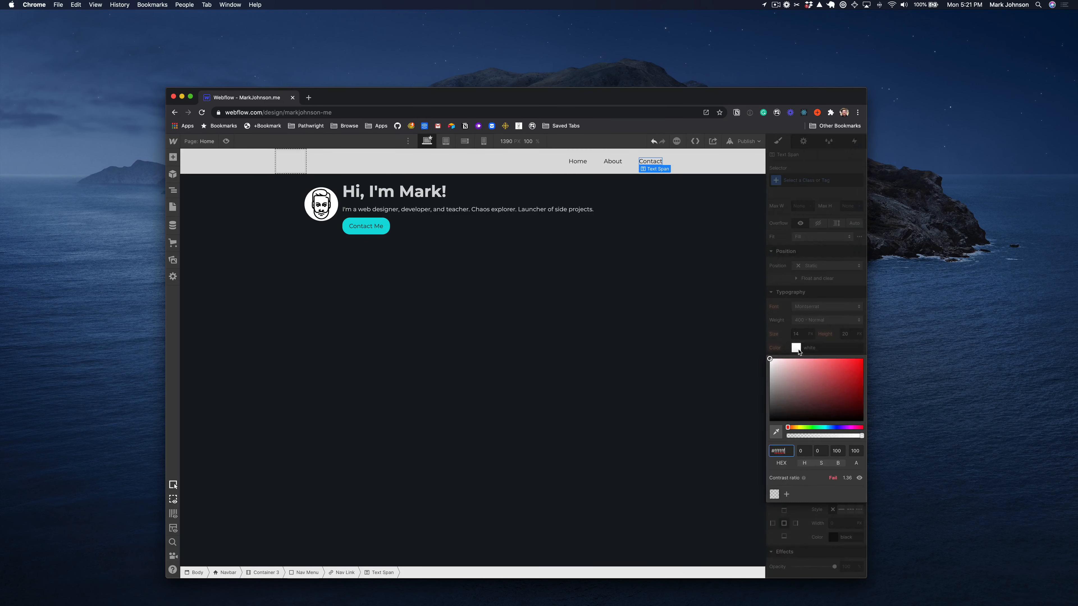
left_click_drag(787, 364, 763, 394)
left_click(713, 329)
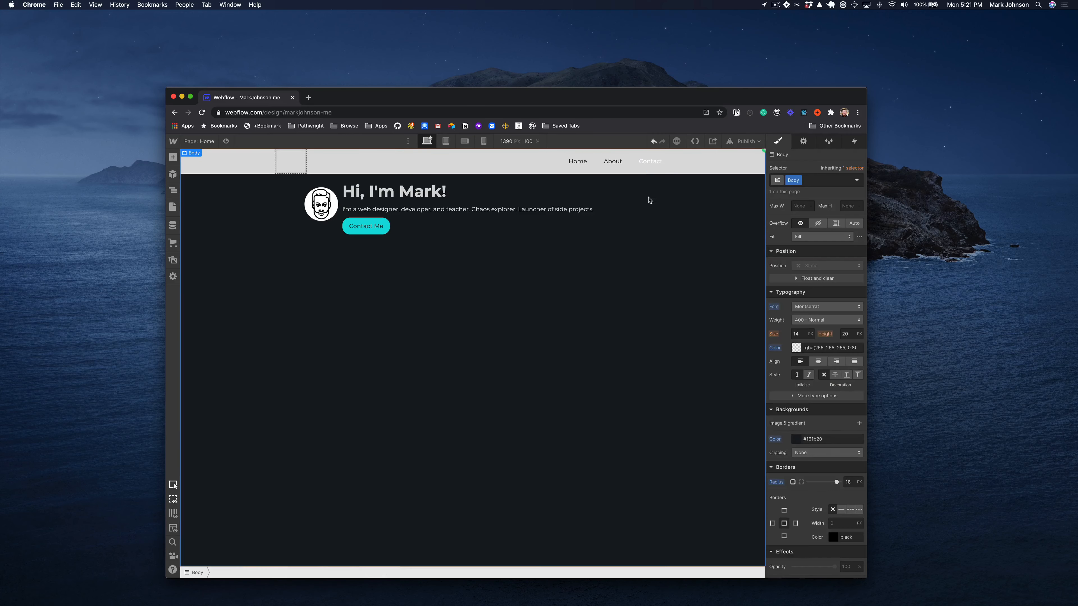
Set the font color of the About and Home nav links to white
left_click(610, 163)
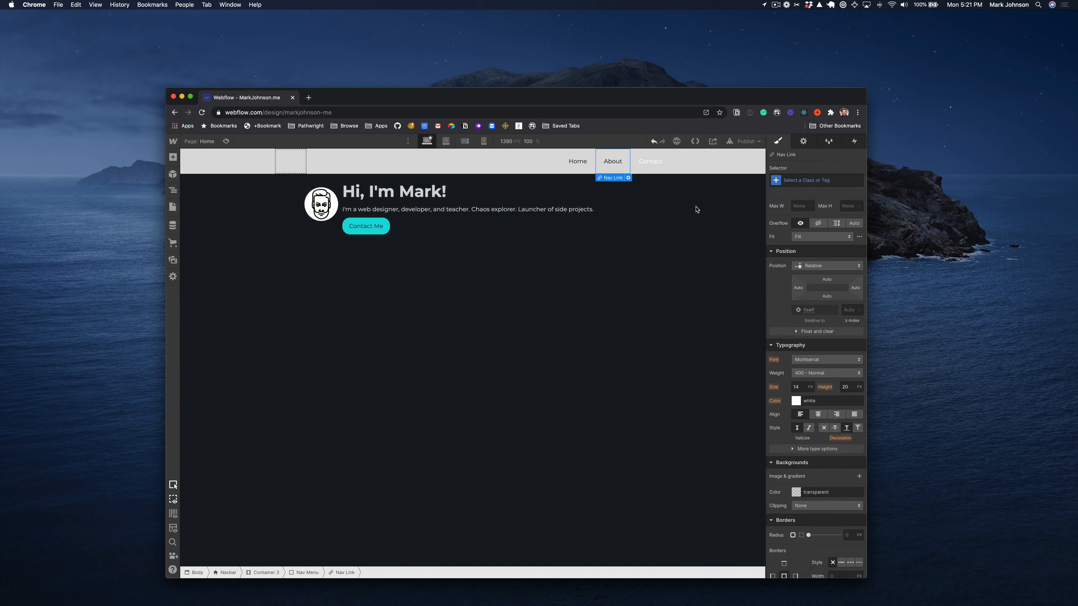
left_click(796, 401)
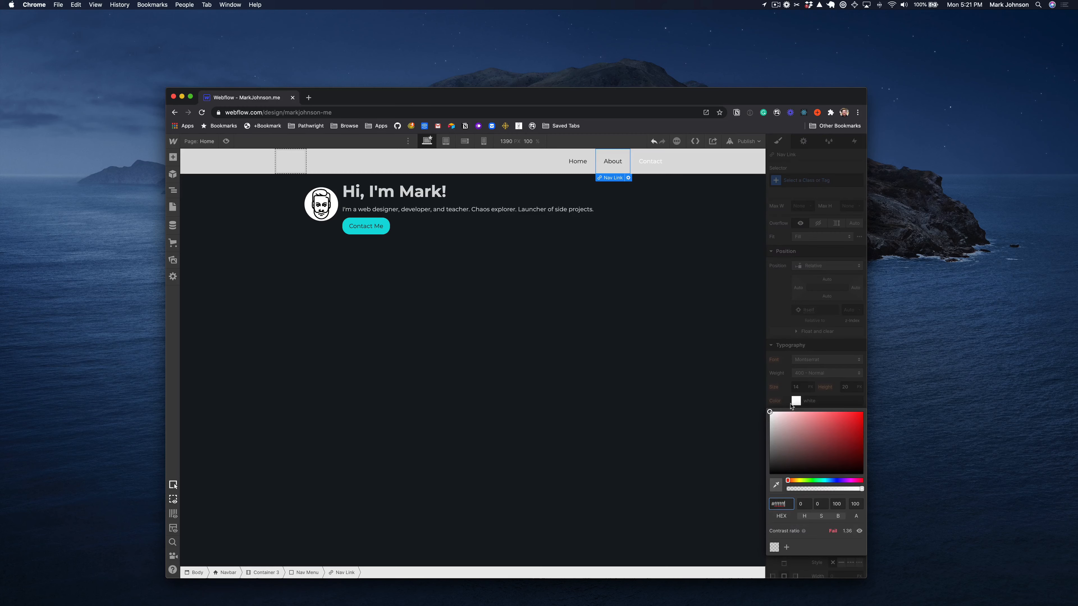
left_click(587, 169)
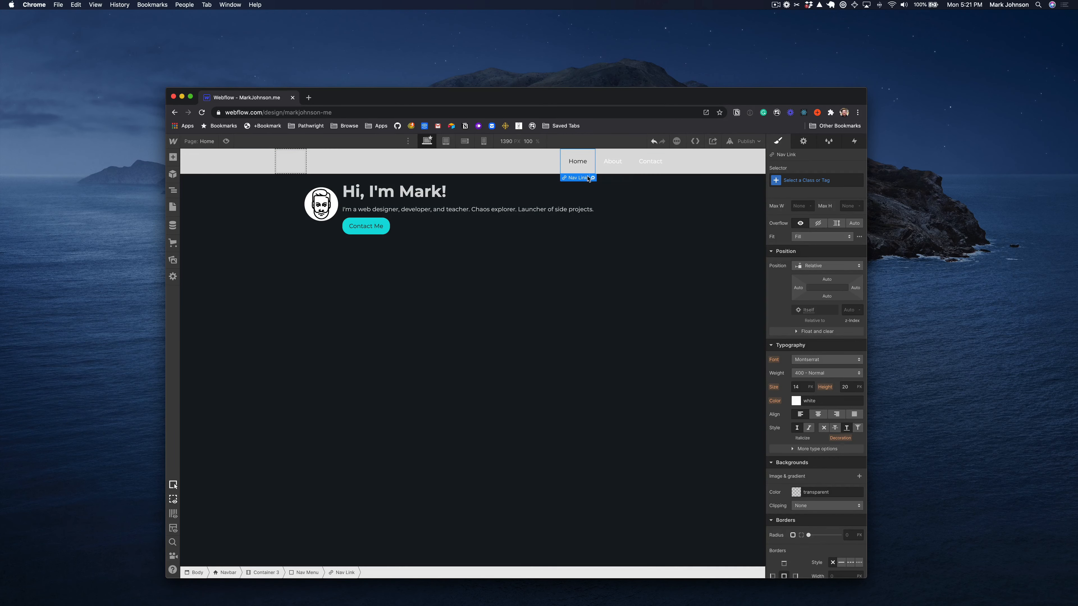
left_click(581, 188)
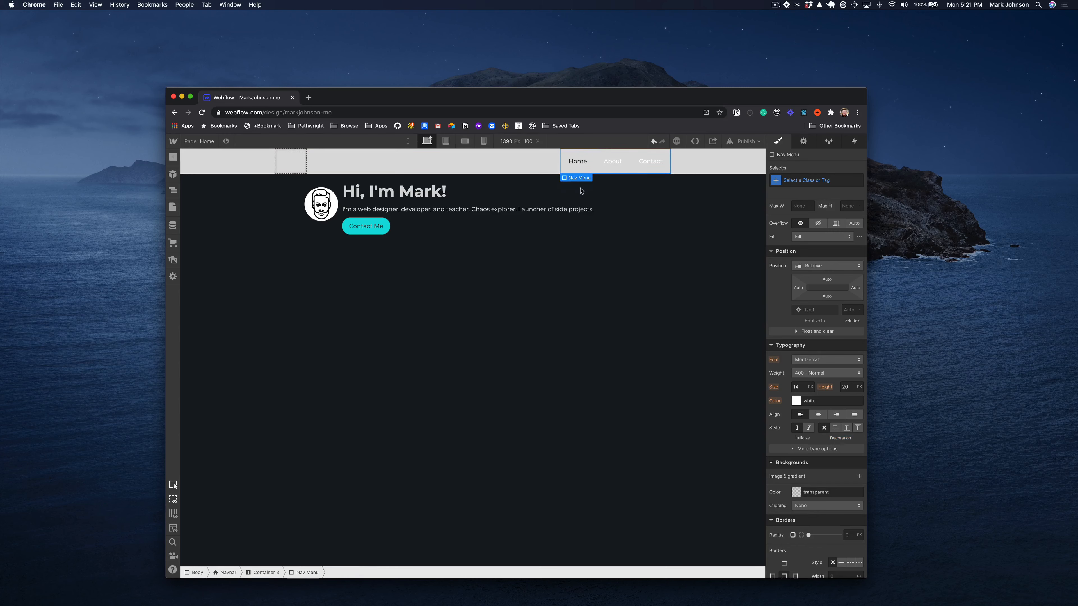
left_click(573, 163)
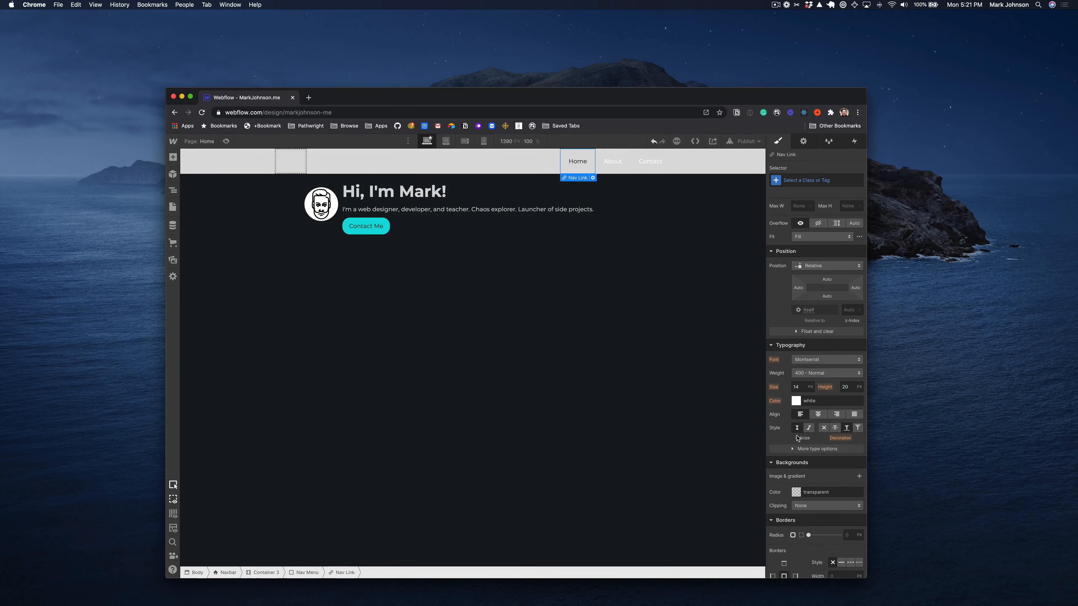
left_click(797, 403)
left_click_drag(776, 420, 753, 396)
left_click(676, 358)
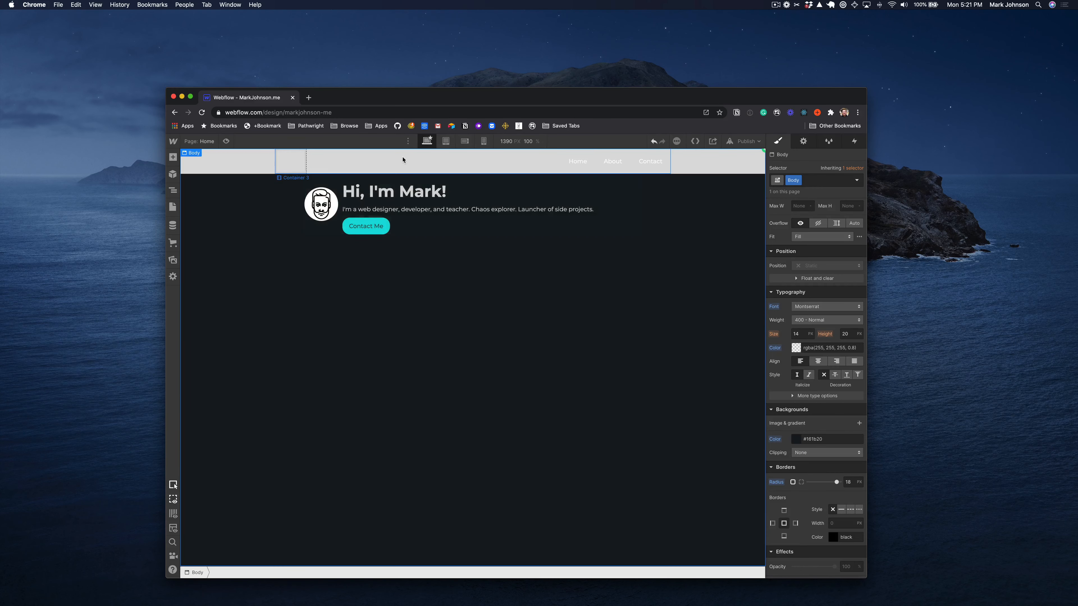
Set the background color of the whole navbar to black (#000)
left_click(365, 162)
scroll(798, 407, "down", 3)
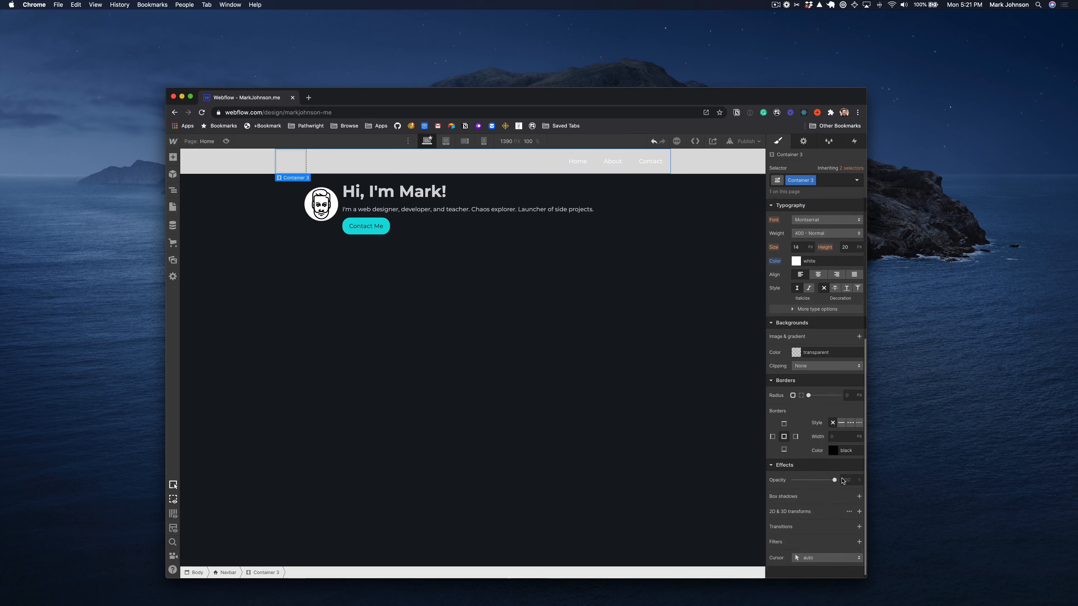
scroll(797, 426, "up", 1)
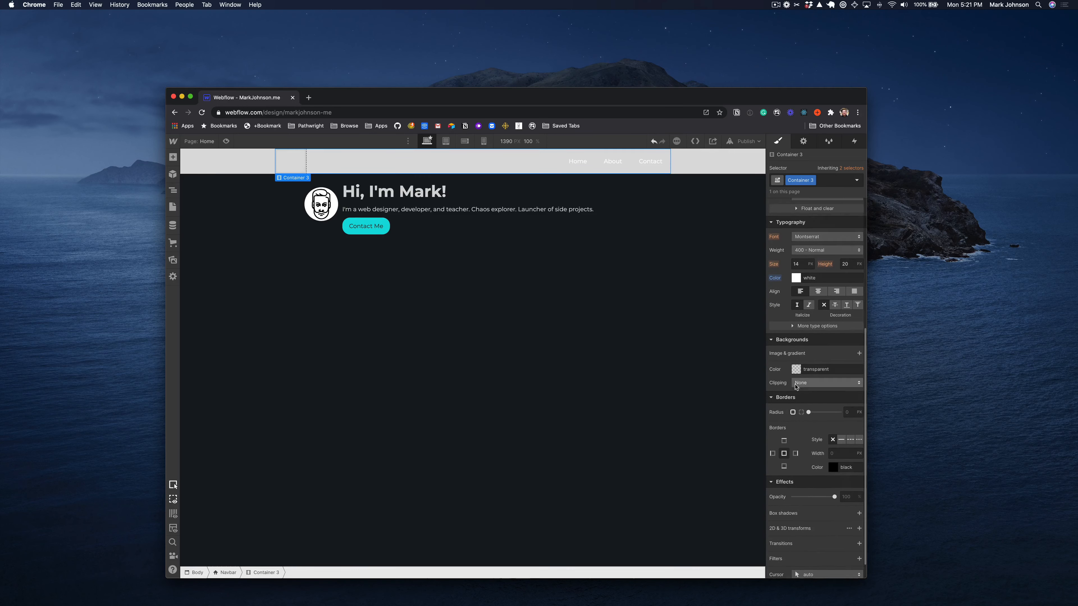
left_click(704, 164)
key("d")
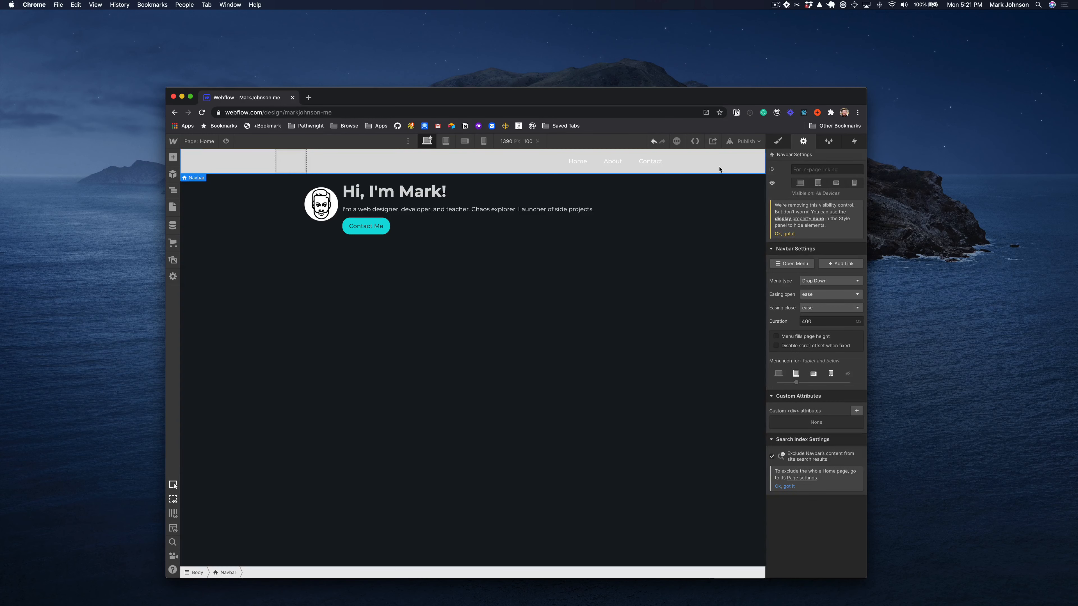
left_click(777, 141)
scroll(795, 391, "down", 5)
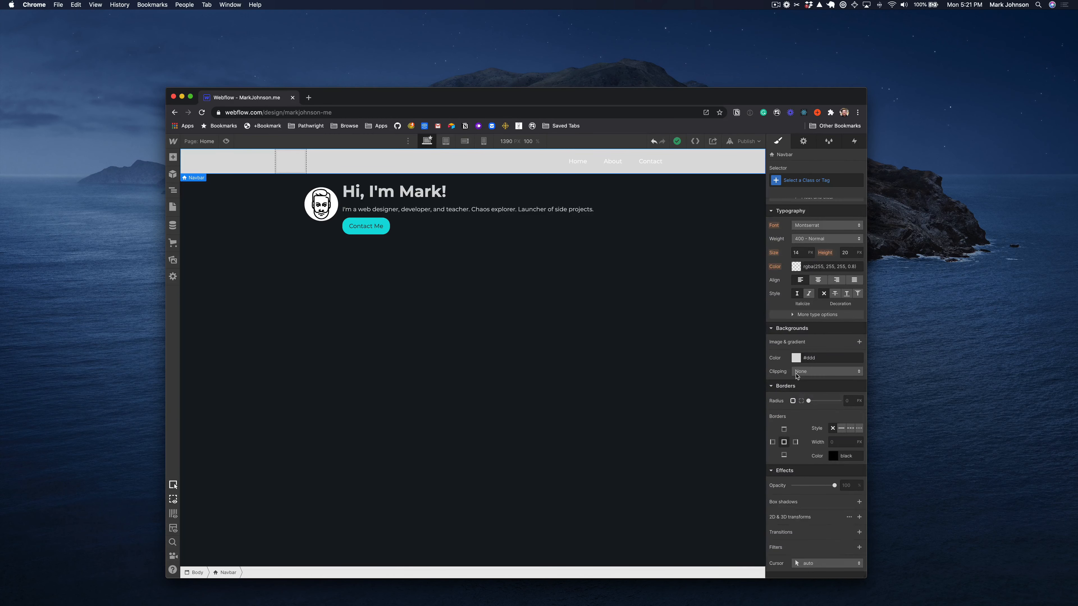
left_click(806, 357)
type("000")
key("Return")
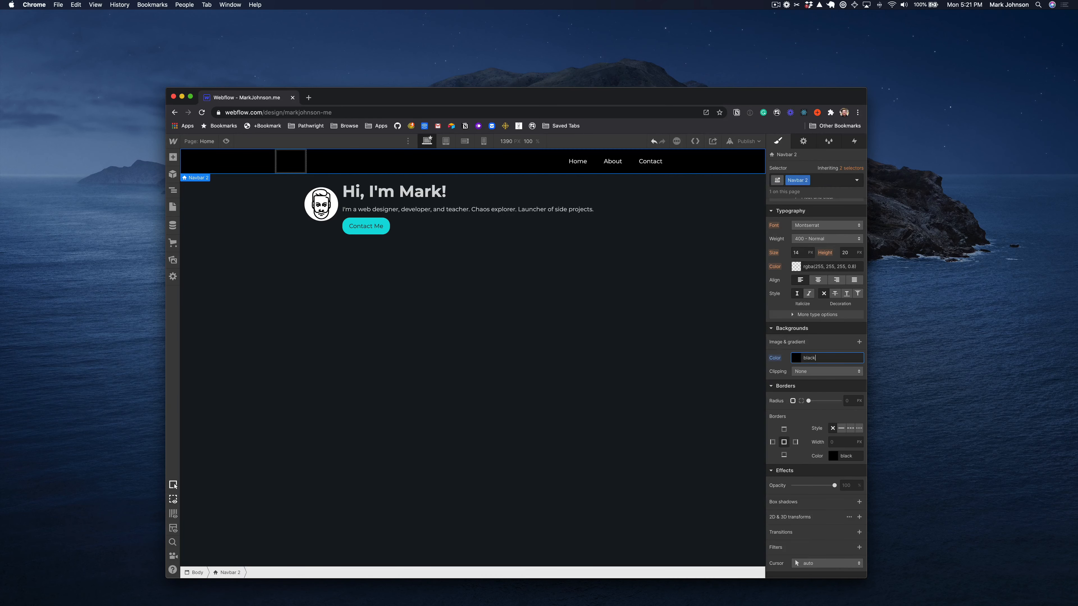
left_click(644, 337)
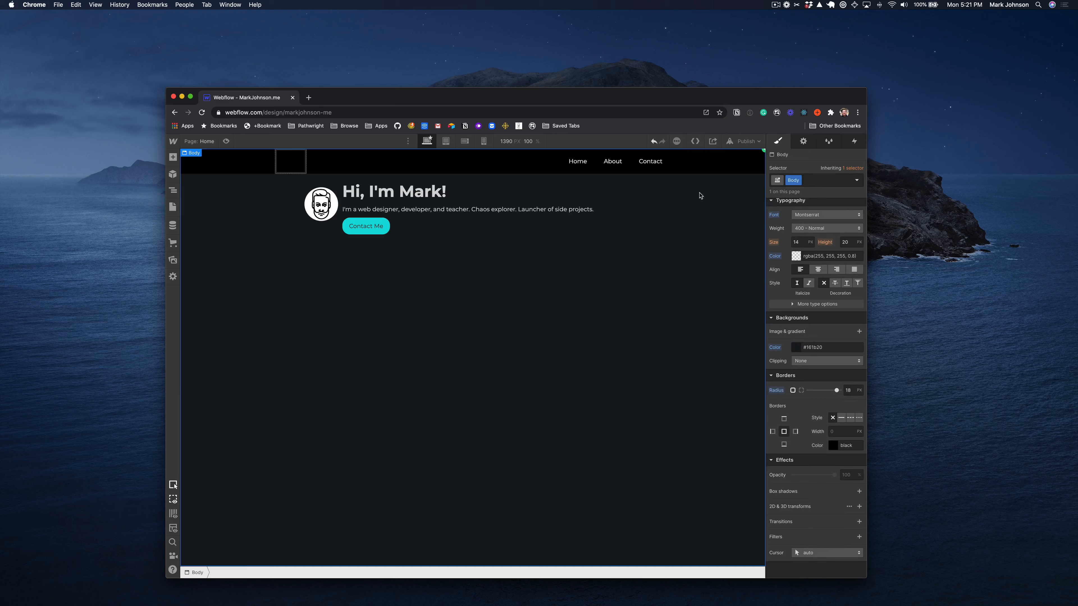
Open the navbar's menu from its settings and inspect it at the tablet, mobile landscape and mobile portrait breakpoints
left_click(704, 166)
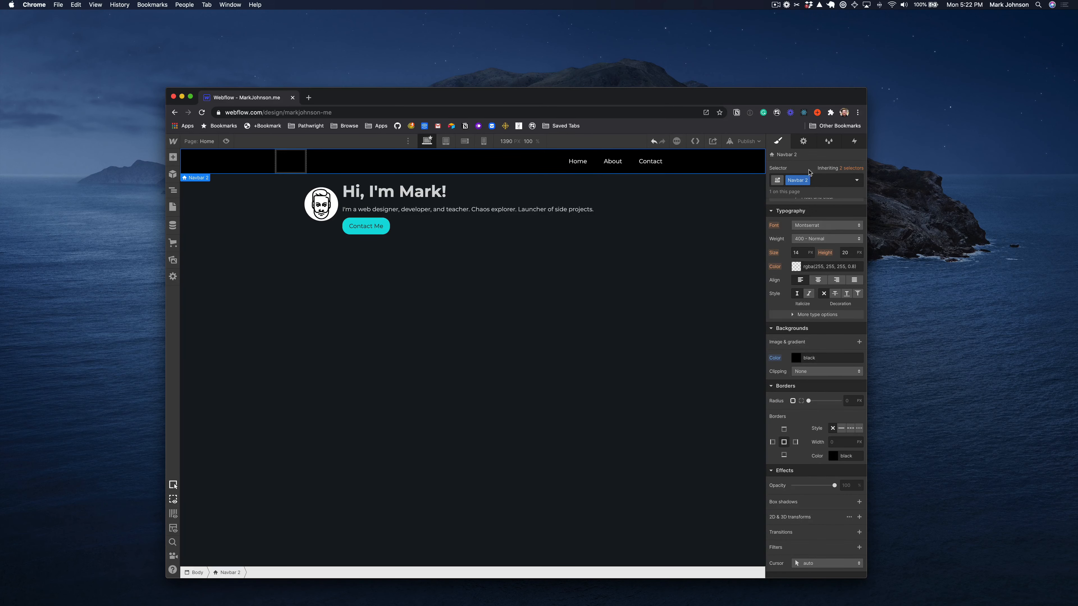
left_click(804, 142)
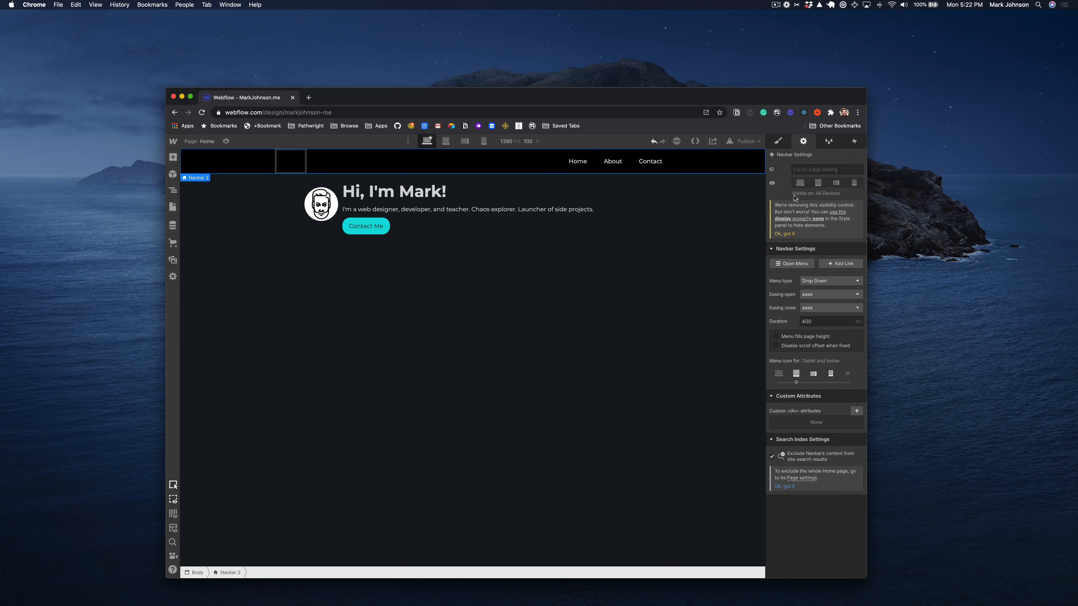
left_click(792, 265)
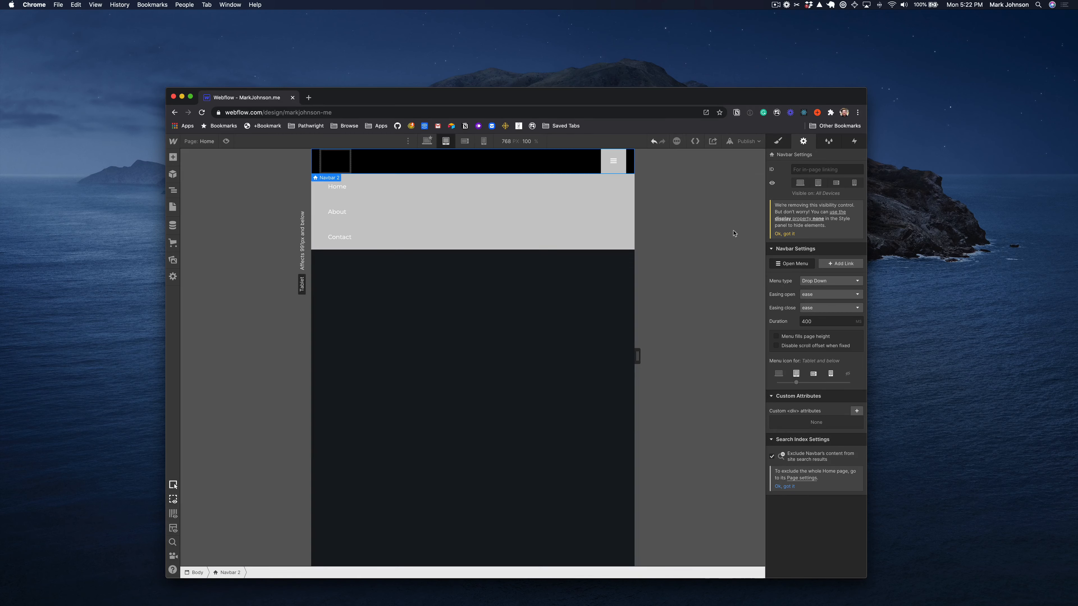
left_click(465, 141)
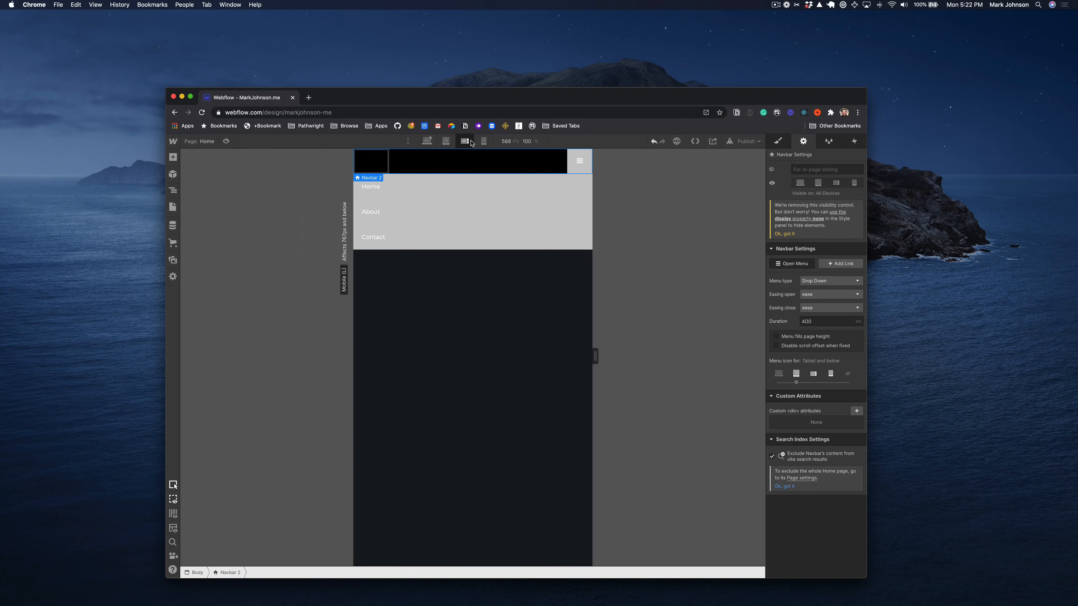
left_click(483, 141)
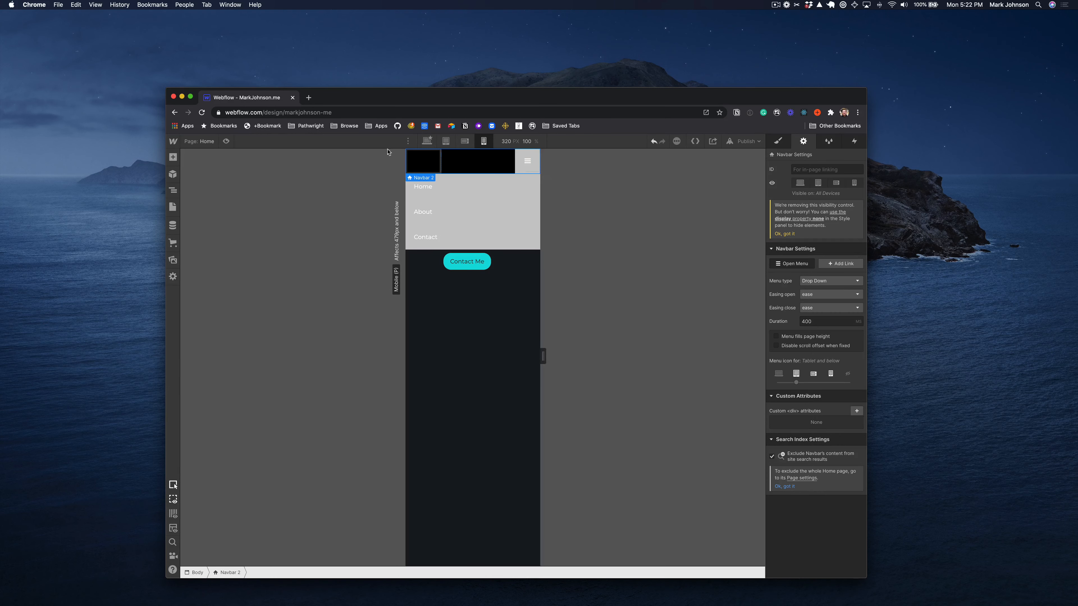
Preview the page at mobile portrait size, toggle the navbar's hamburger menu, and return to the desktop editing view
left_click(225, 140)
left_click(573, 162)
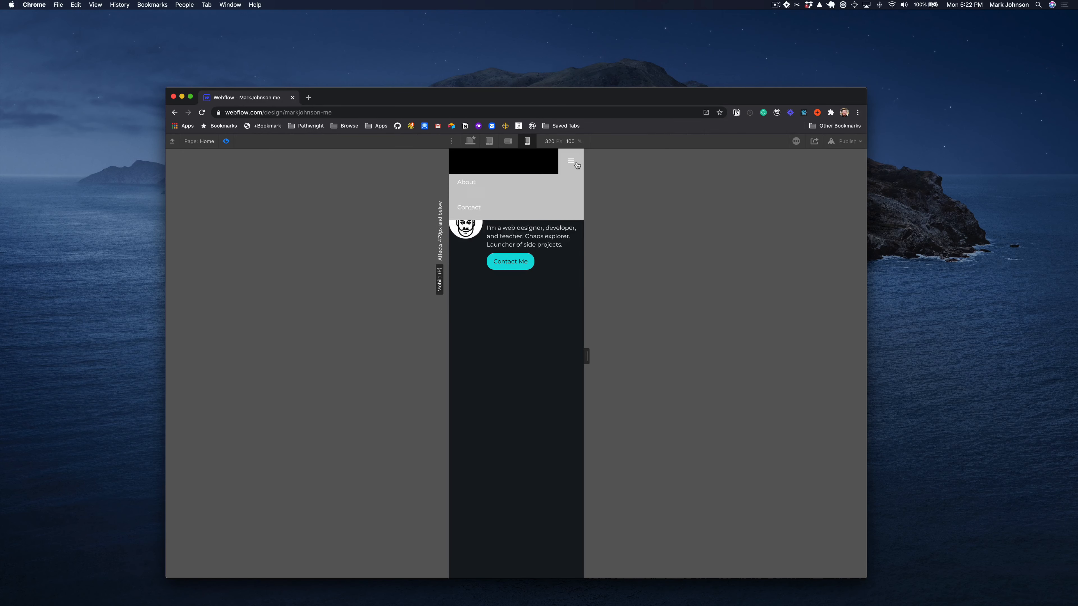
left_click(573, 163)
left_click(225, 143)
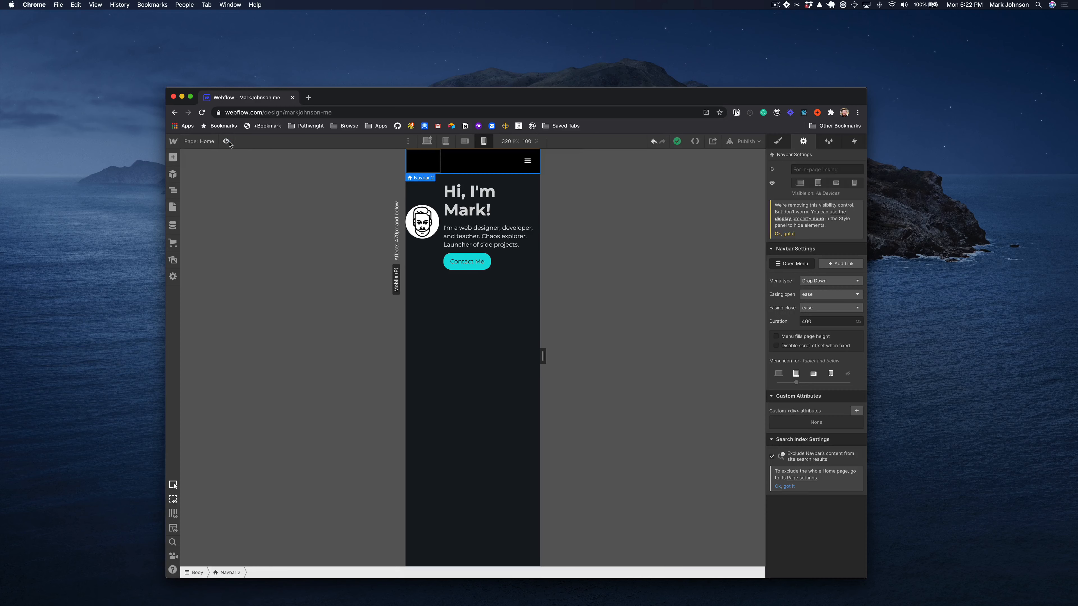
left_click(428, 142)
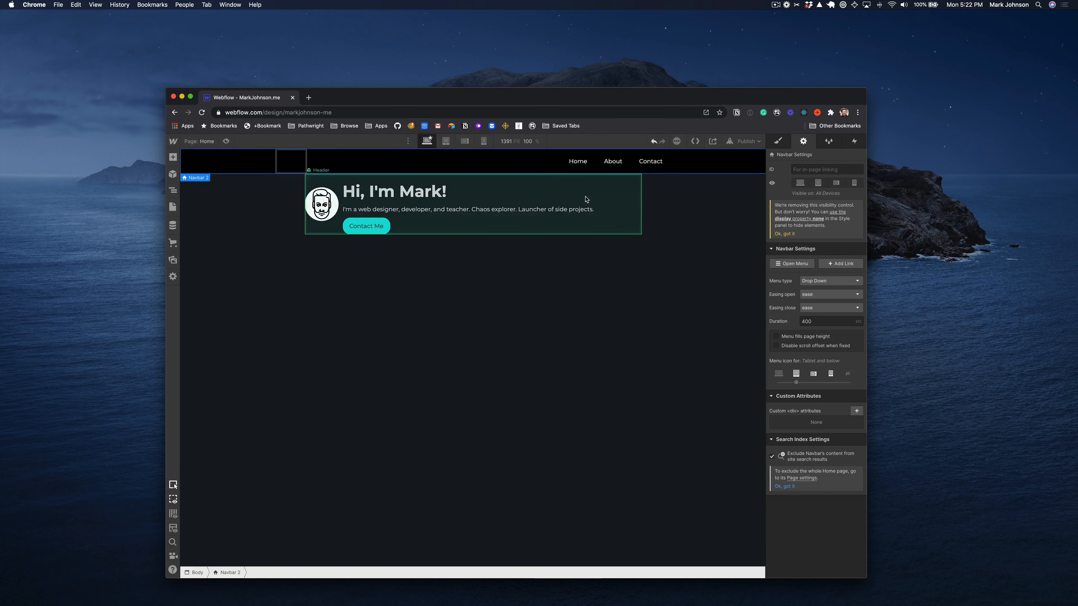
left_click(576, 164)
left_click(608, 166)
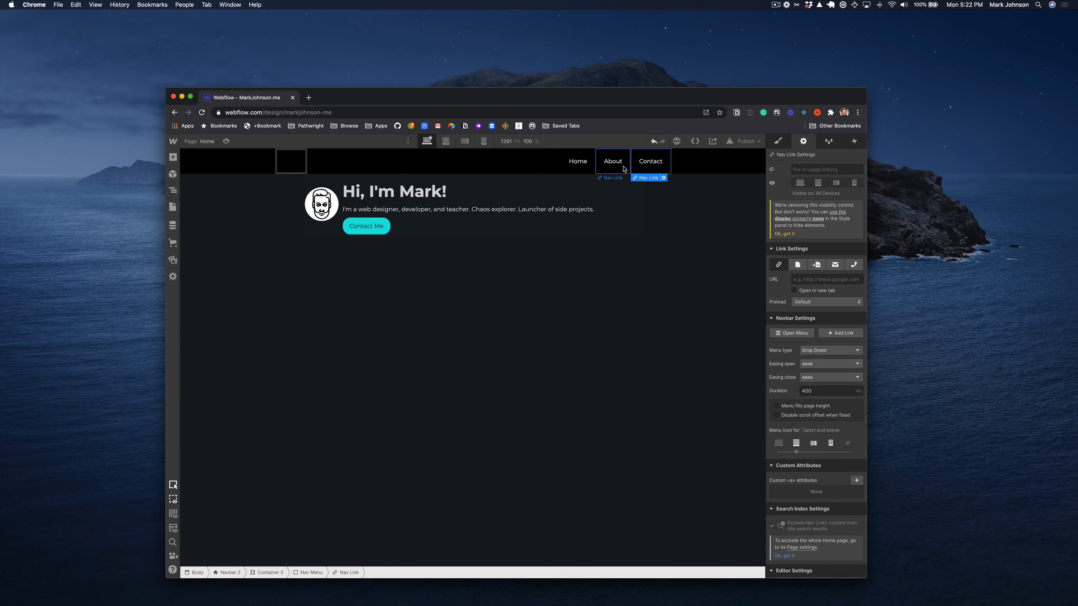
left_click(172, 157)
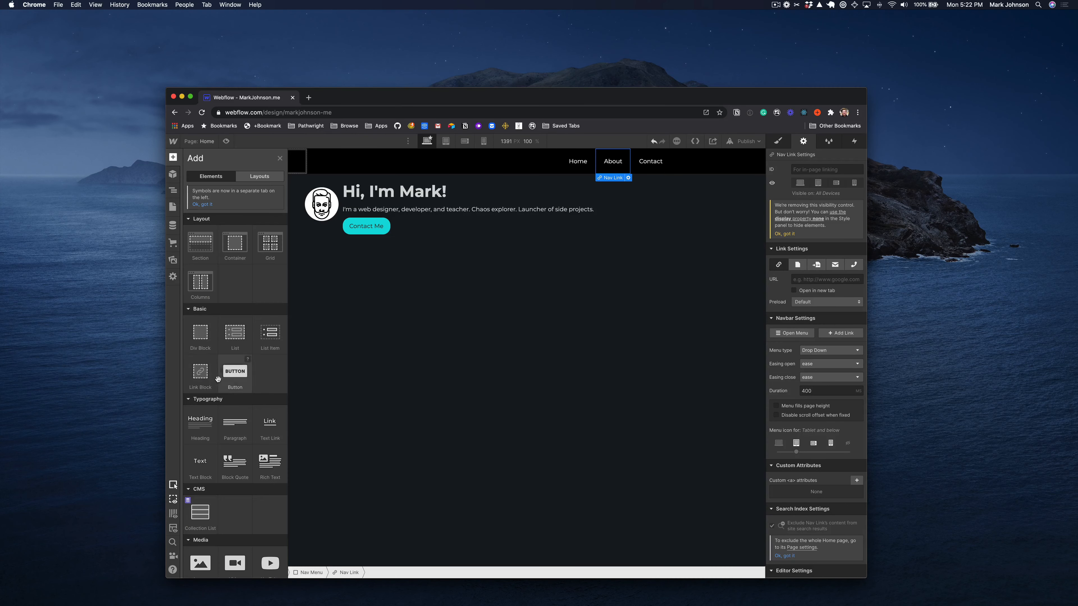
left_click(442, 401)
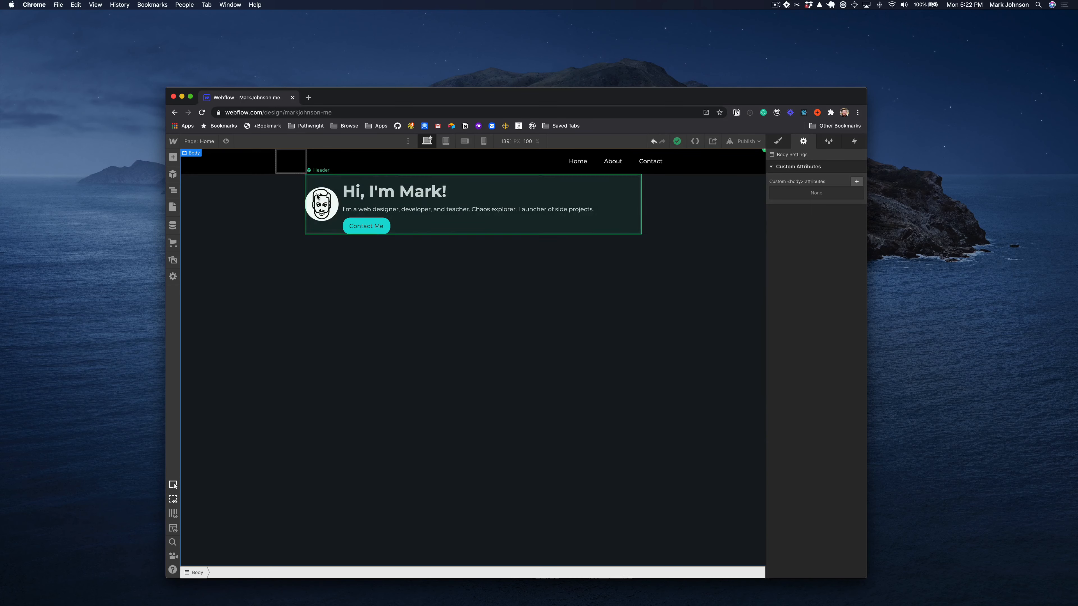
Create a symbol named Navigation from the entire navbar and leave symbol editing
left_click(253, 166)
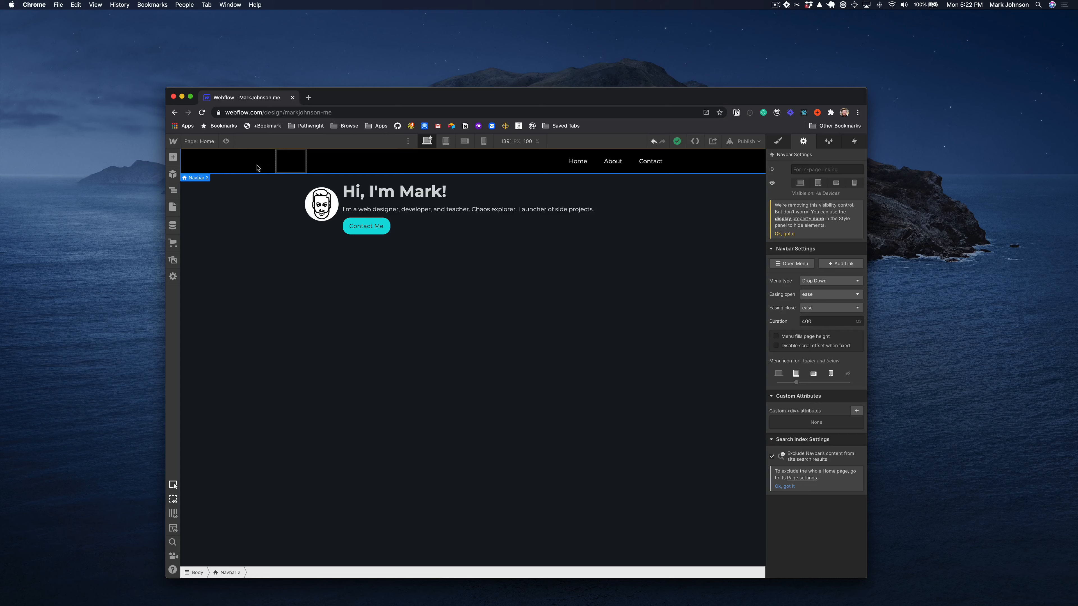
right_click(216, 165)
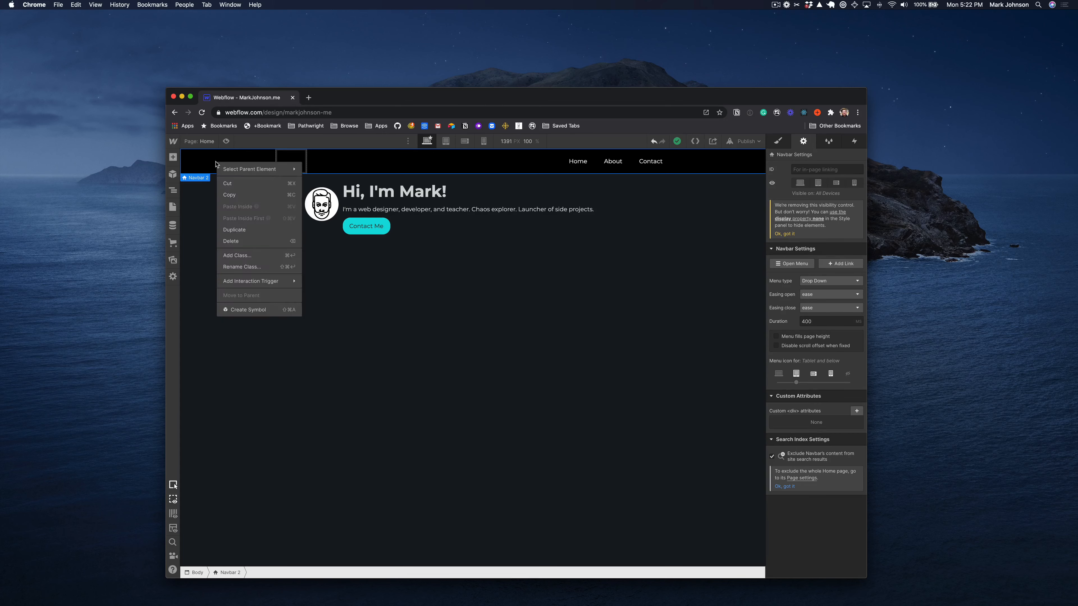
left_click(245, 311)
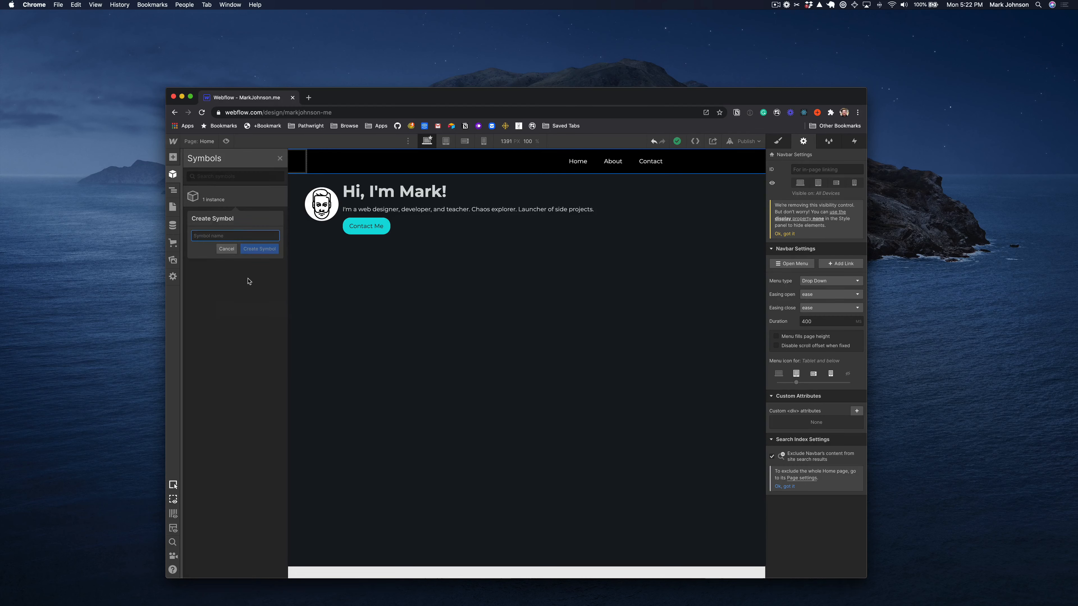
type("Navigation")
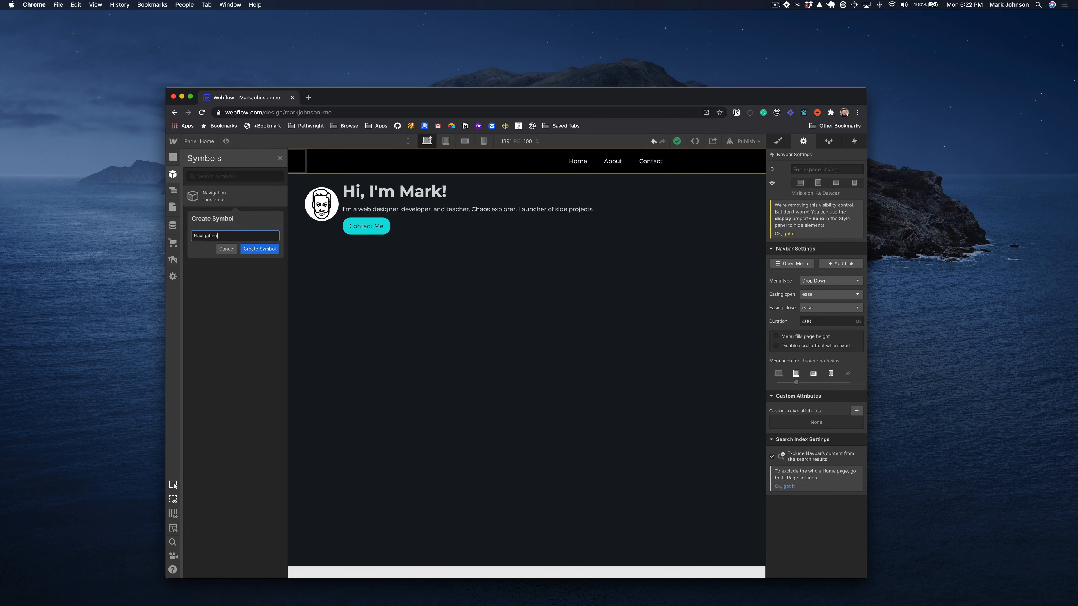
key("Return")
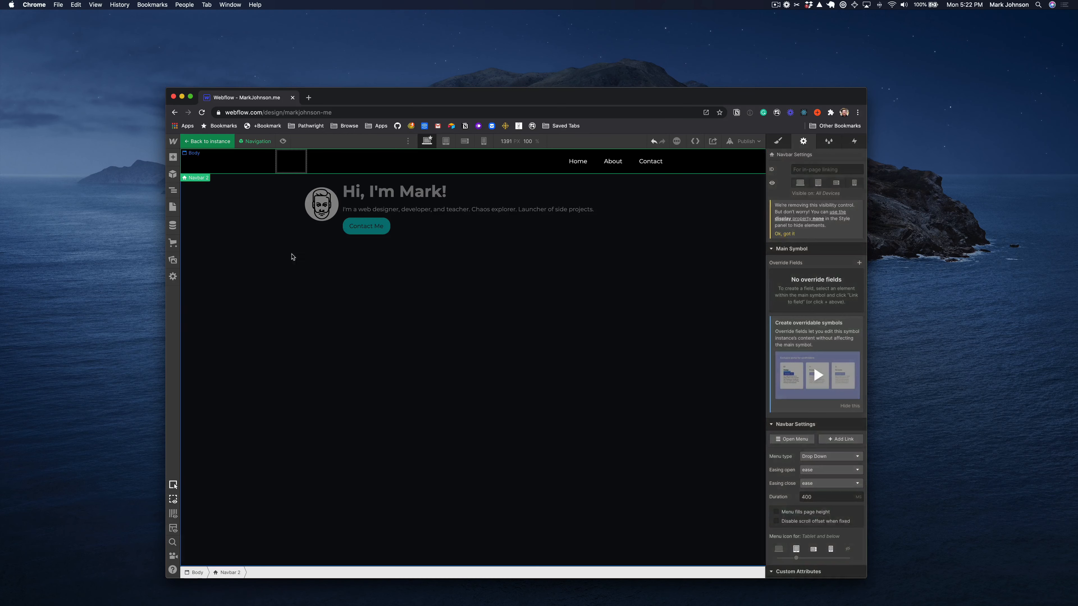
left_click(287, 263)
Create a new static page named About with no parent folder and the default page settings
left_click(174, 158)
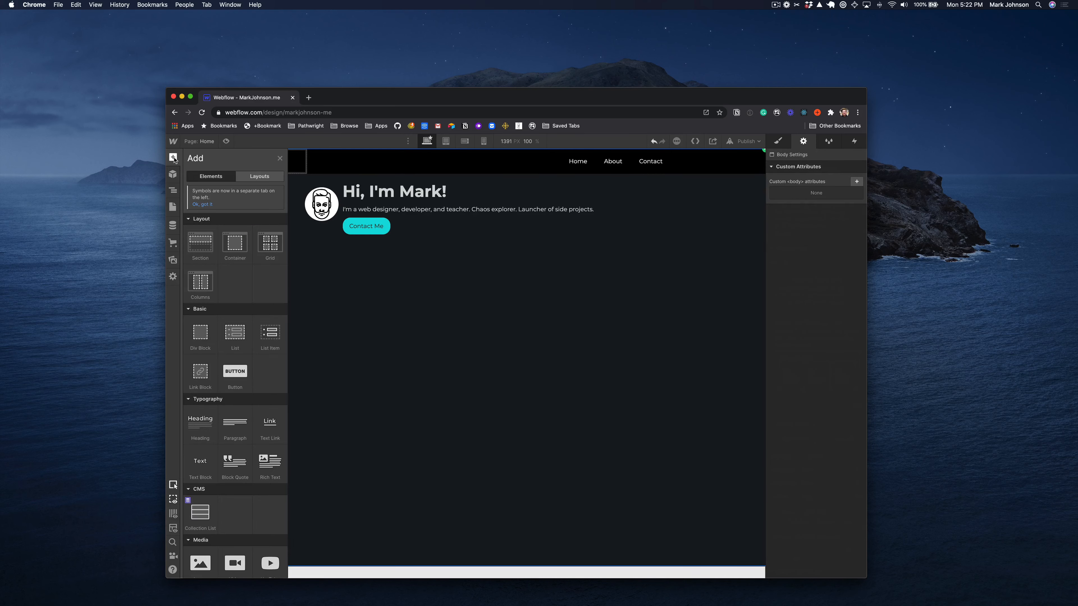
left_click(173, 158)
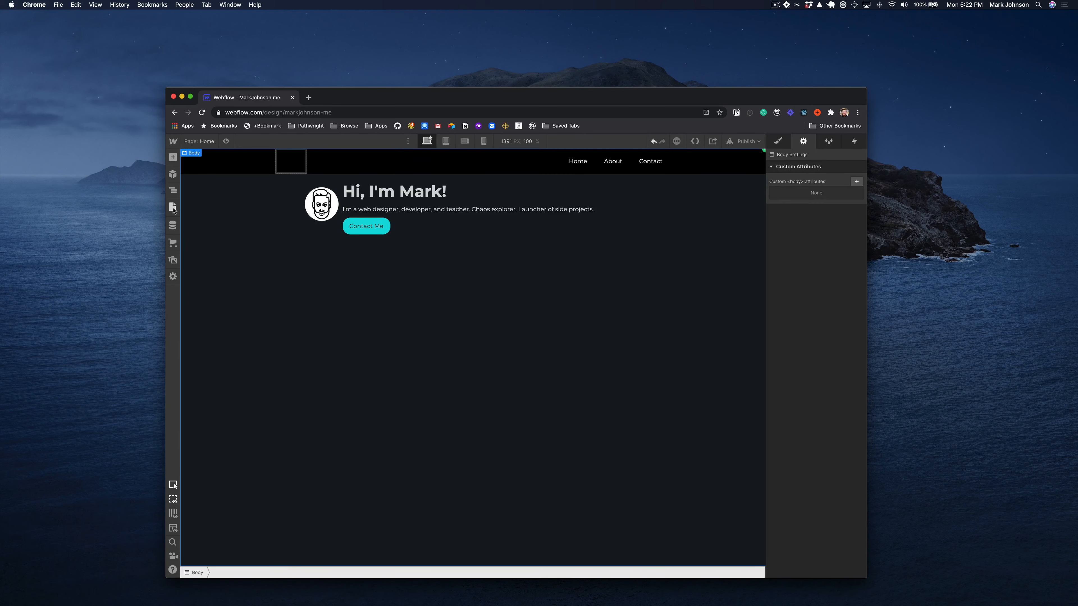
left_click(173, 207)
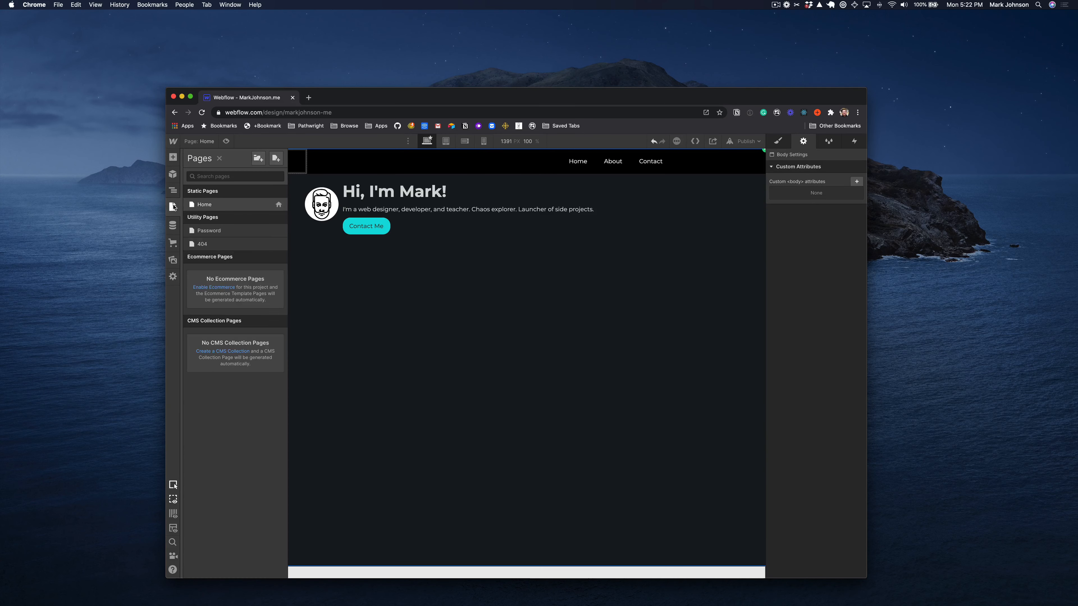
left_click(276, 160)
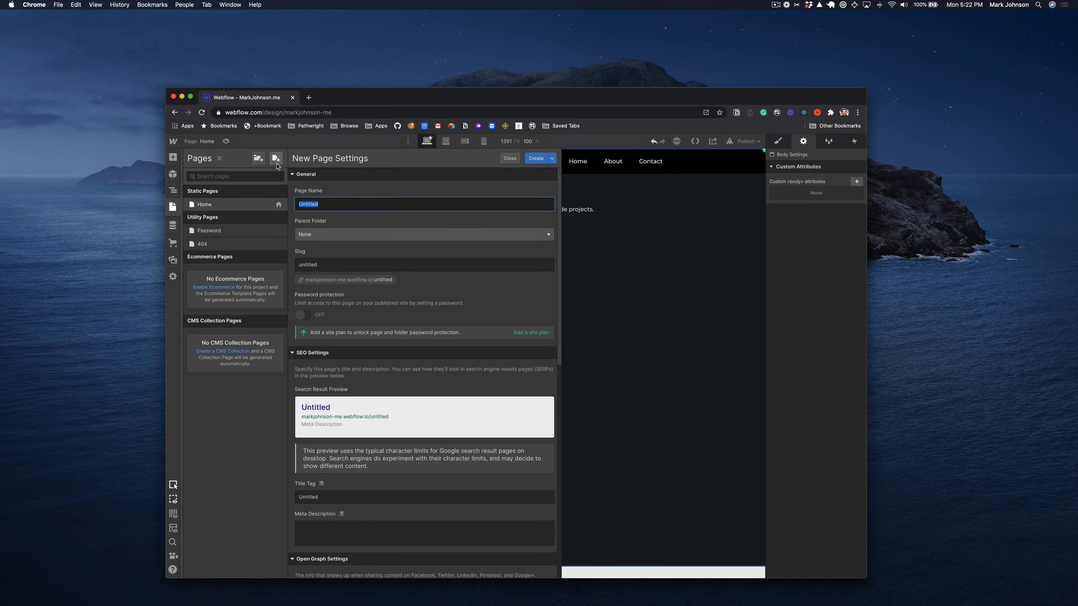
type("About")
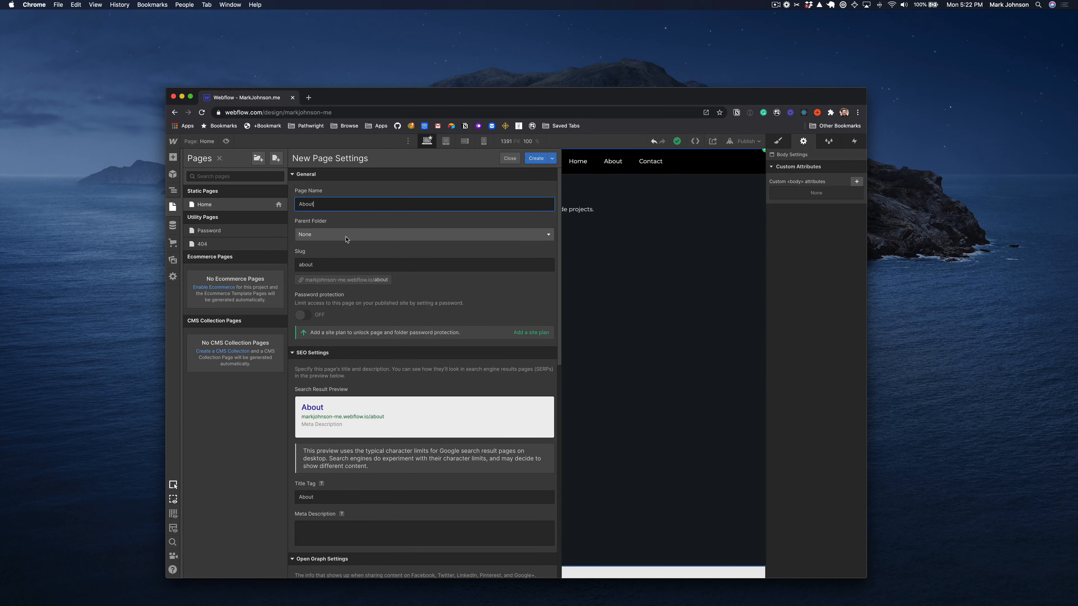
scroll(346, 239, "down", 8)
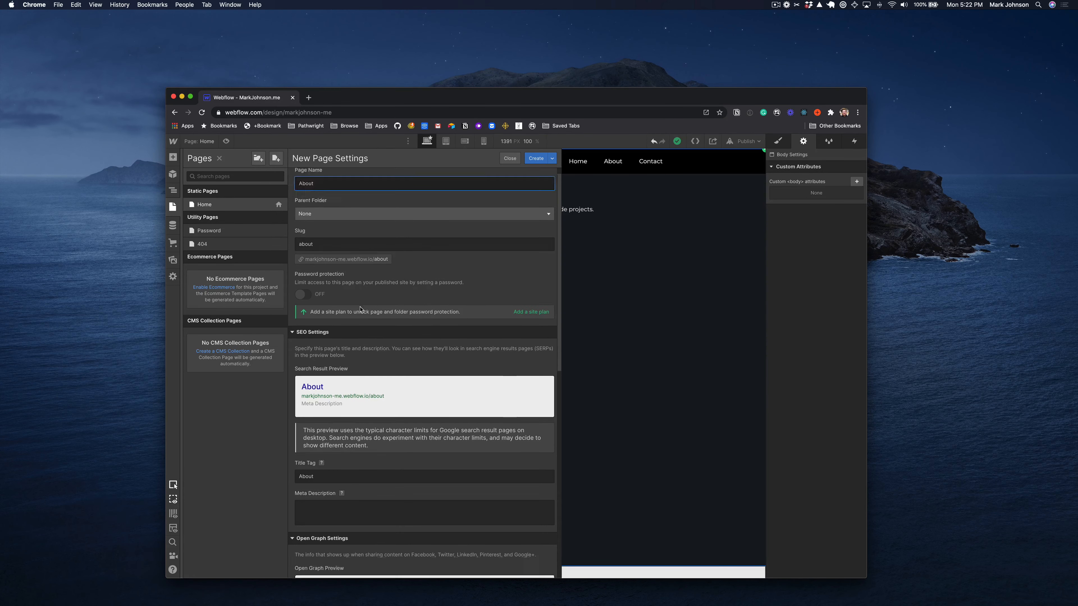
scroll(381, 390, "down", 4)
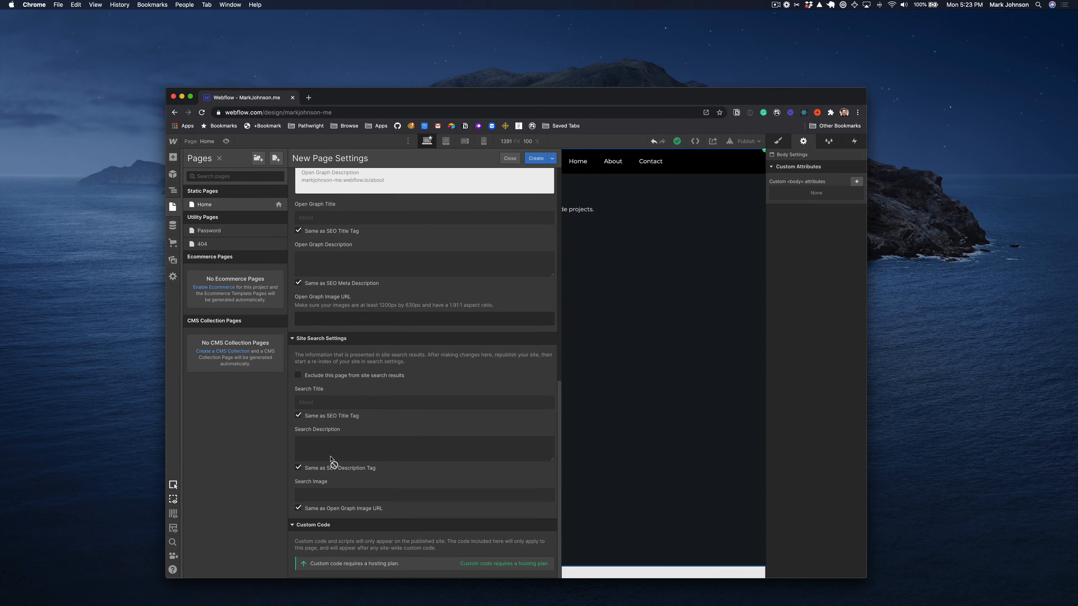
scroll(331, 461, "up", 12)
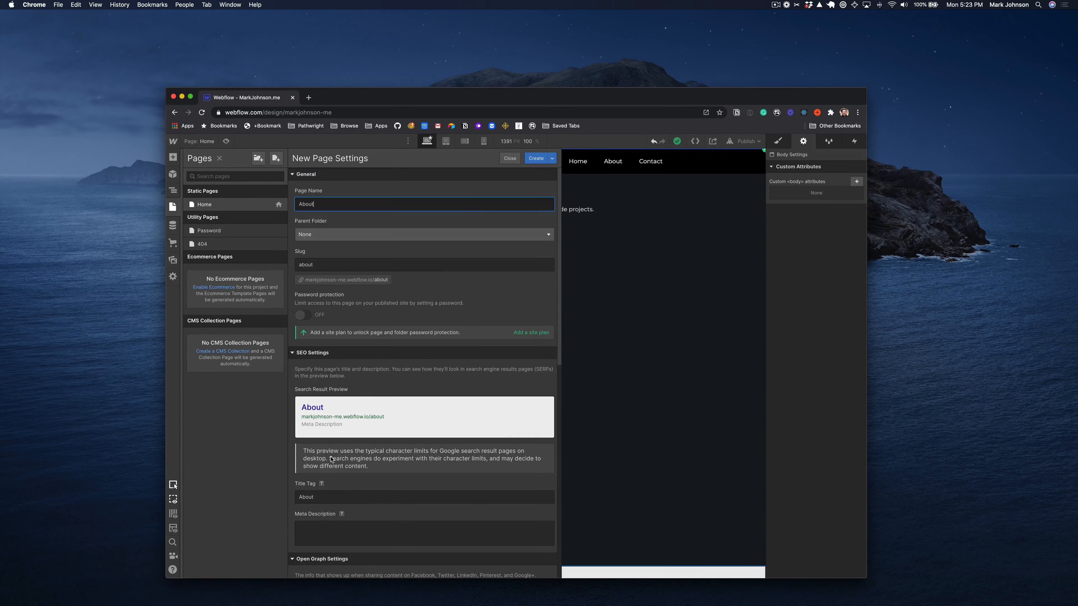
left_click(536, 158)
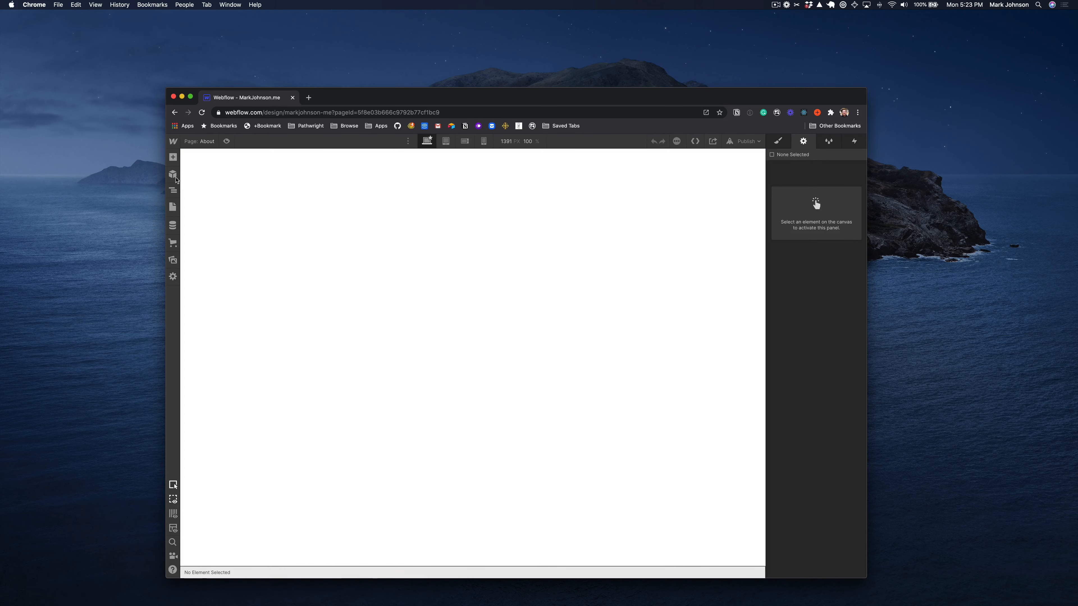
Place an instance of the Navigation symbol at the start of the About page's body
left_click(173, 174)
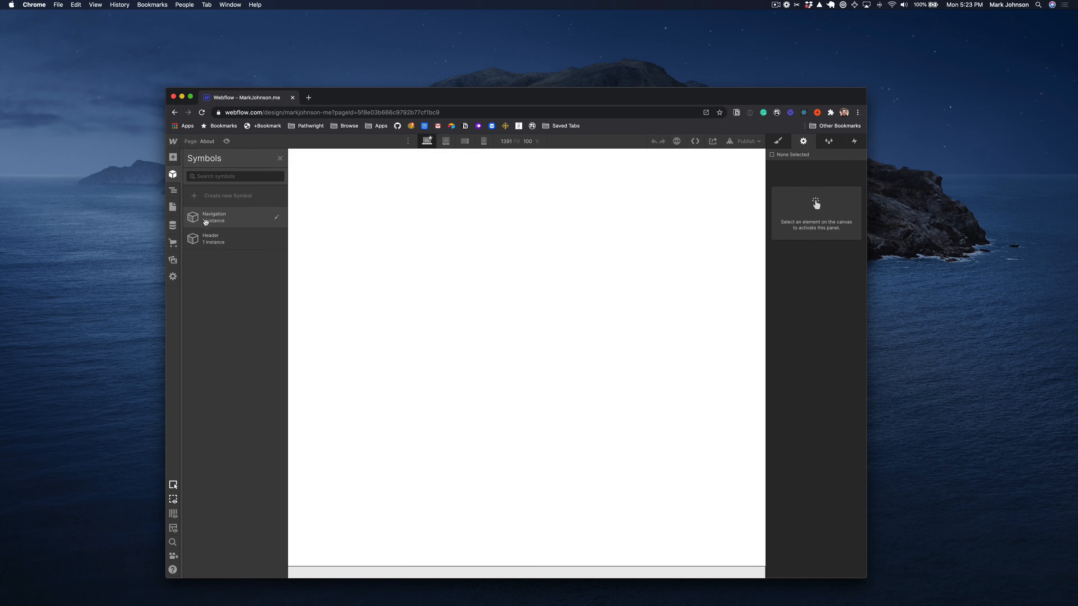
left_click_drag(207, 219, 334, 160)
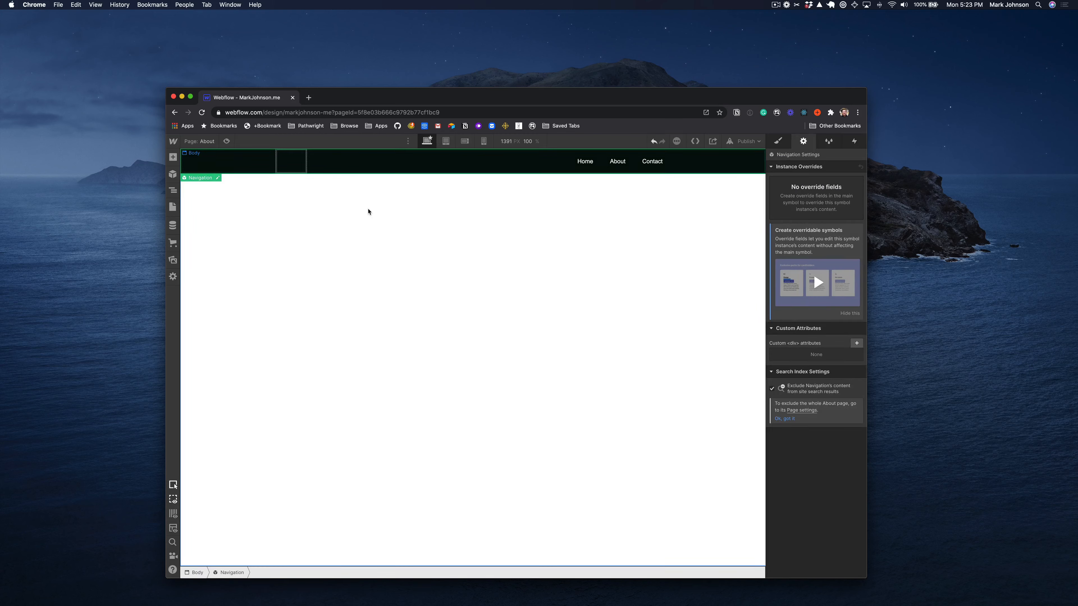
left_click(413, 252)
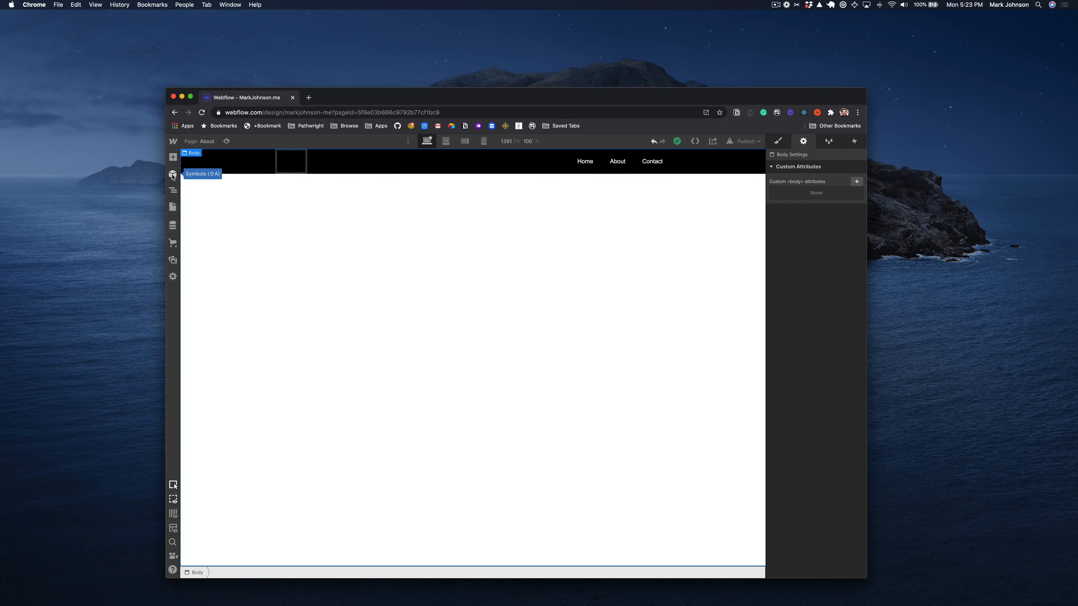
Inspect the About page's element structure, then return to the Home page and check its Header symbol
left_click(173, 192)
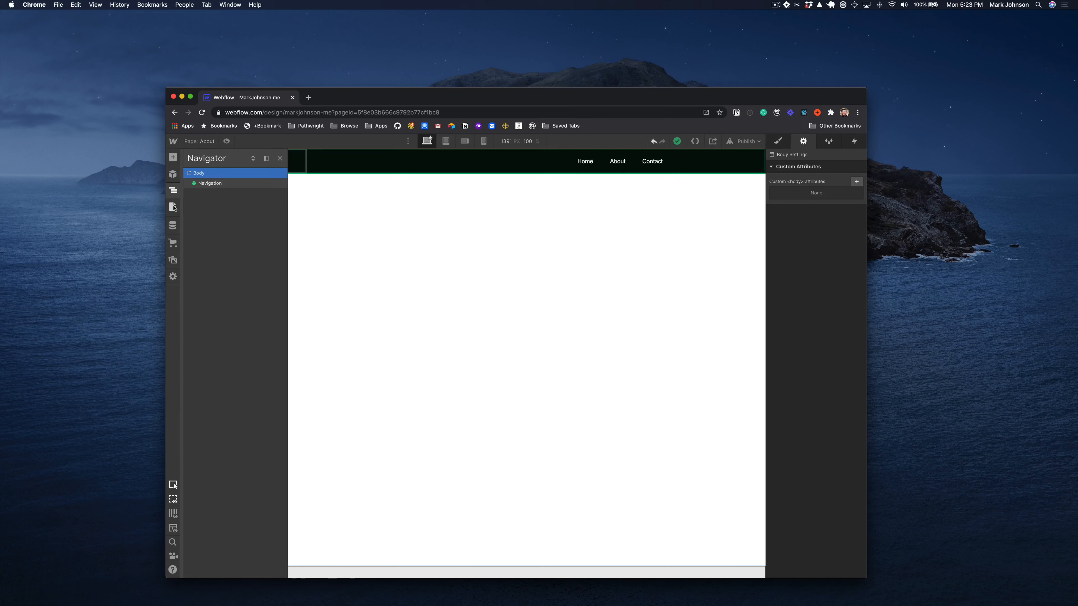
left_click(173, 207)
left_click(204, 205)
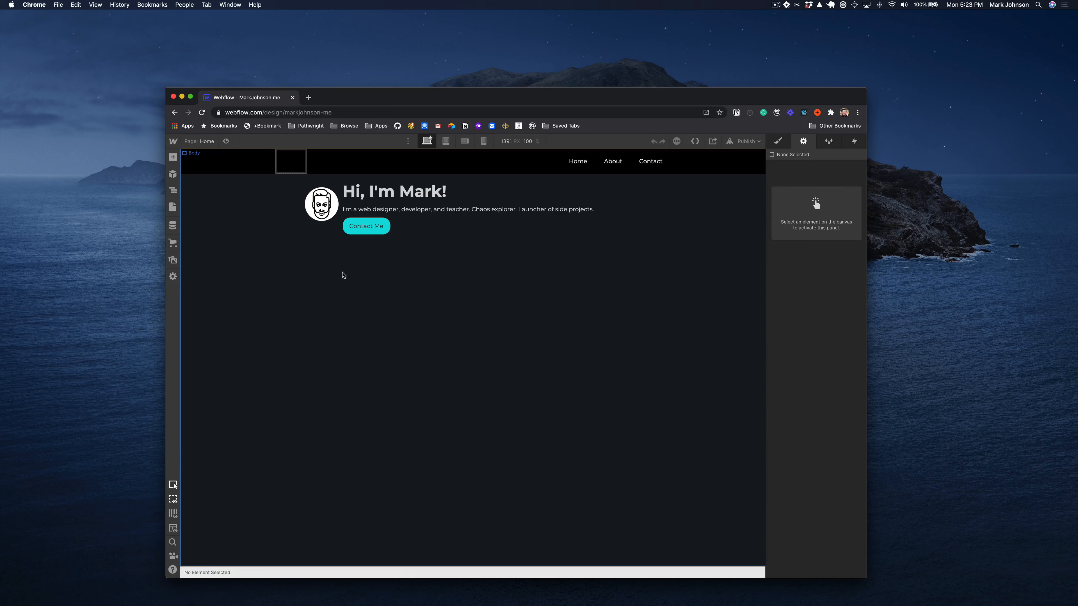
left_click(319, 225)
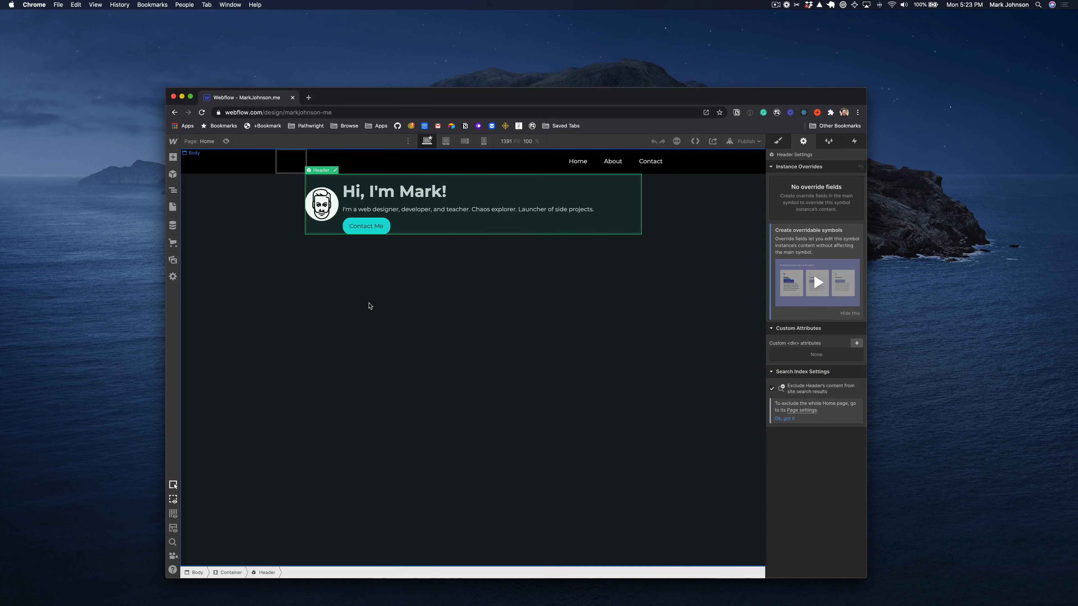
left_click(353, 300)
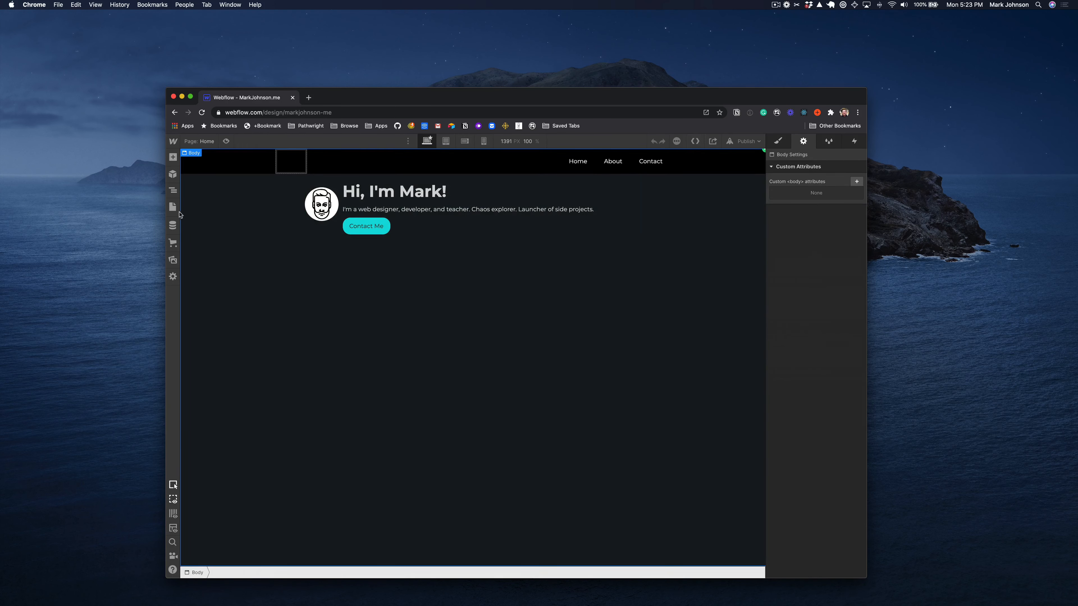
left_click(173, 158)
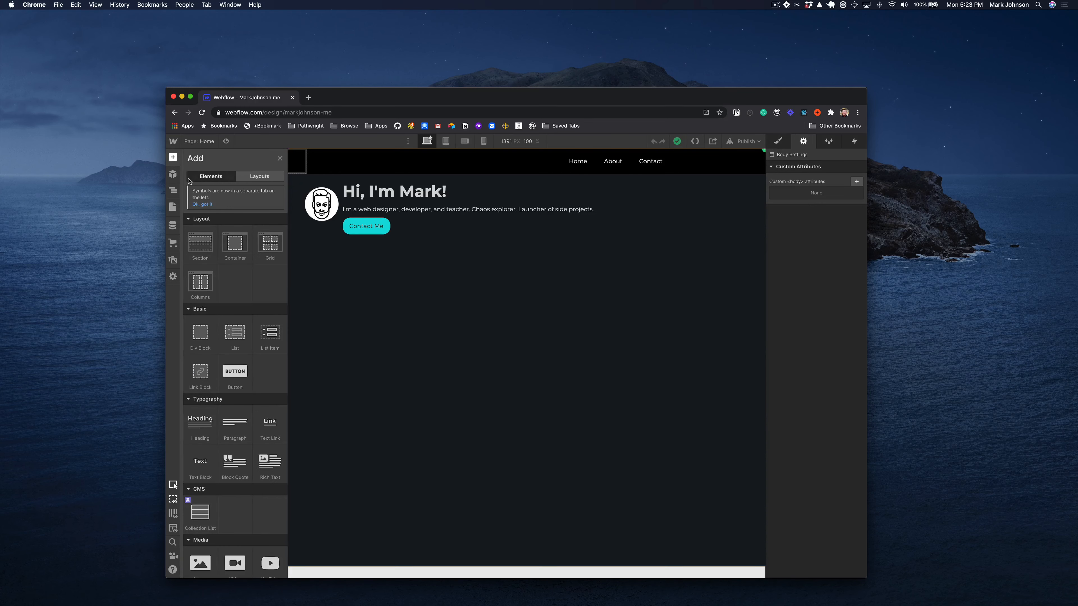
left_click(245, 253)
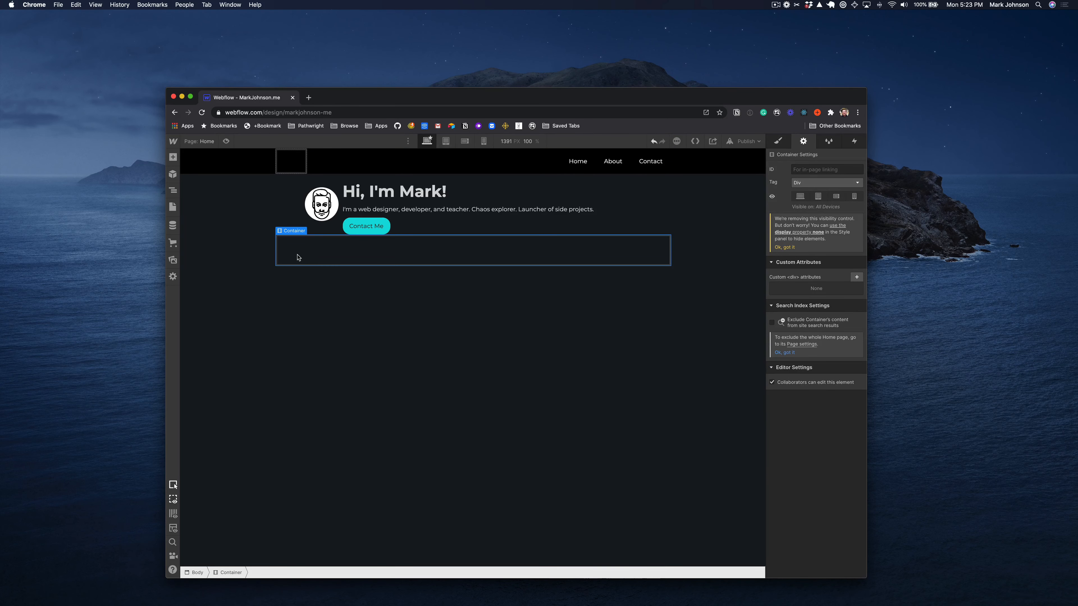
key("Delete")
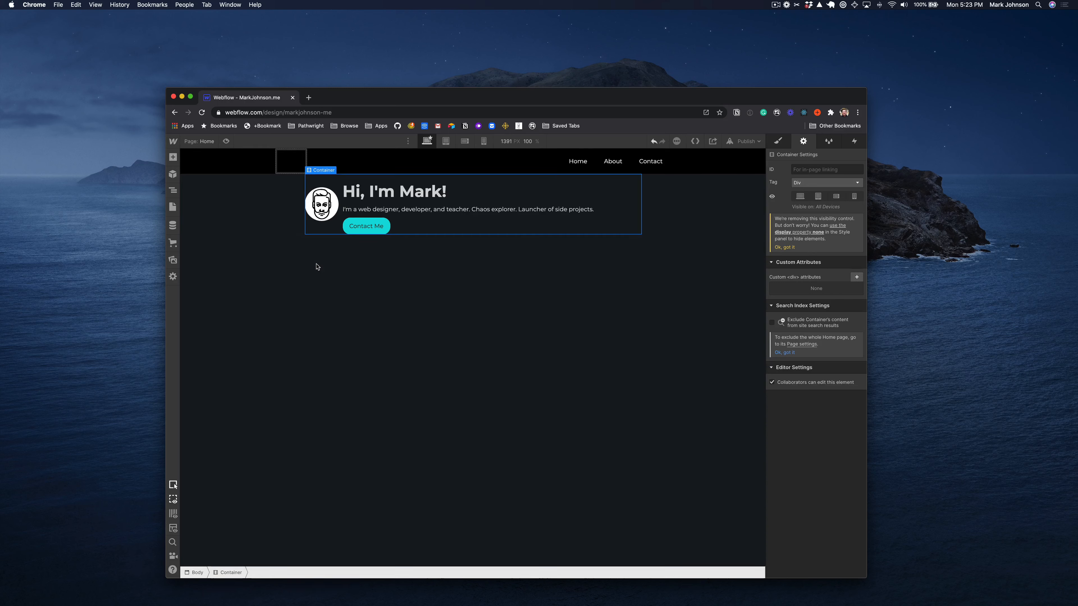
left_click(172, 159)
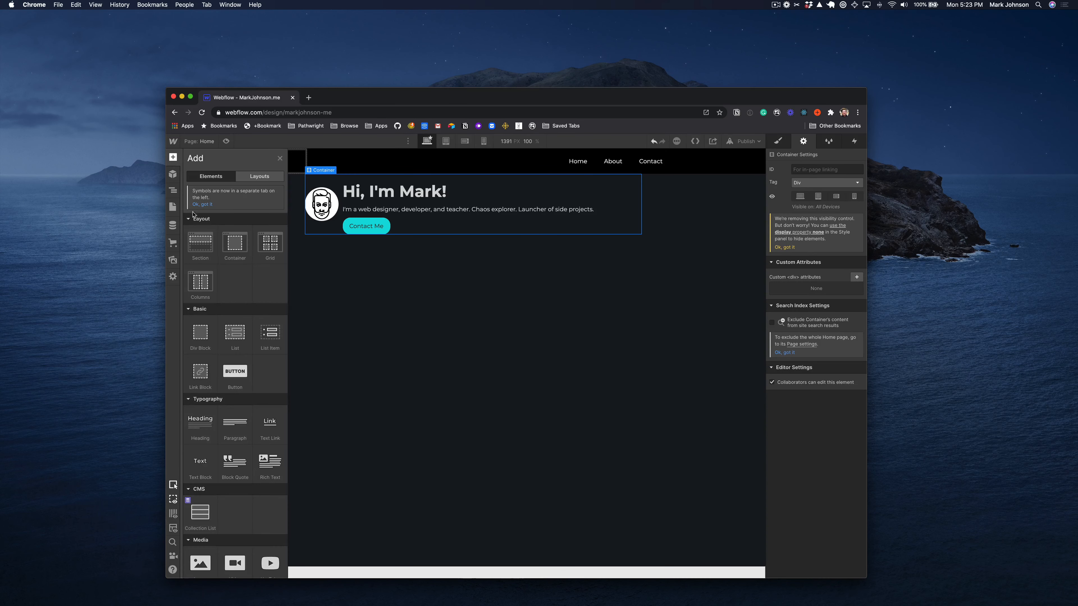
left_click(232, 252)
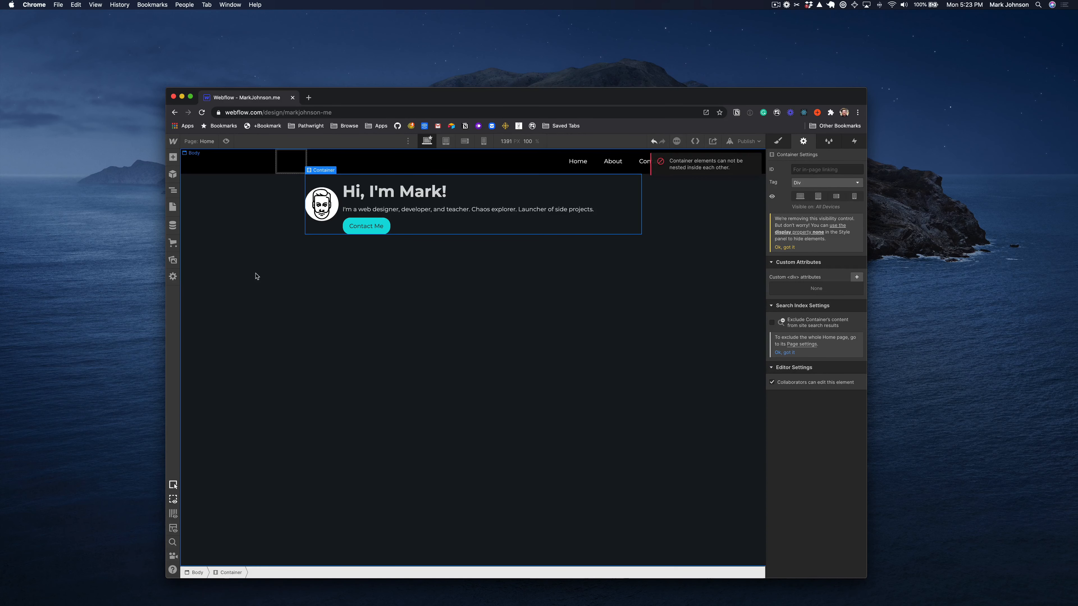
Add a div block below the header on the Home page and set its minimum height to 350 px
left_click(172, 157)
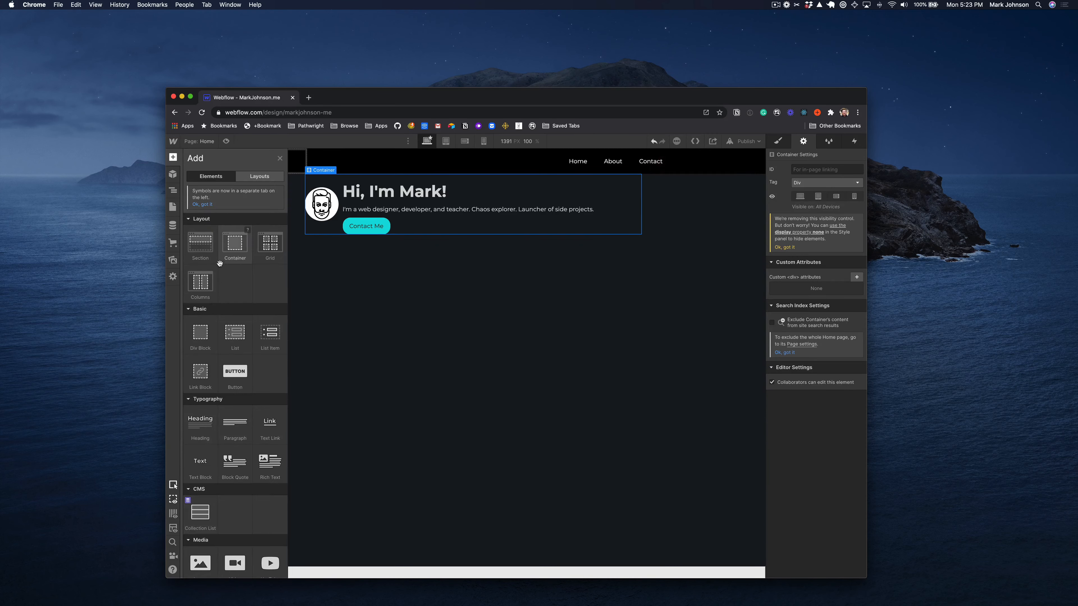
left_click_drag(201, 341, 372, 282)
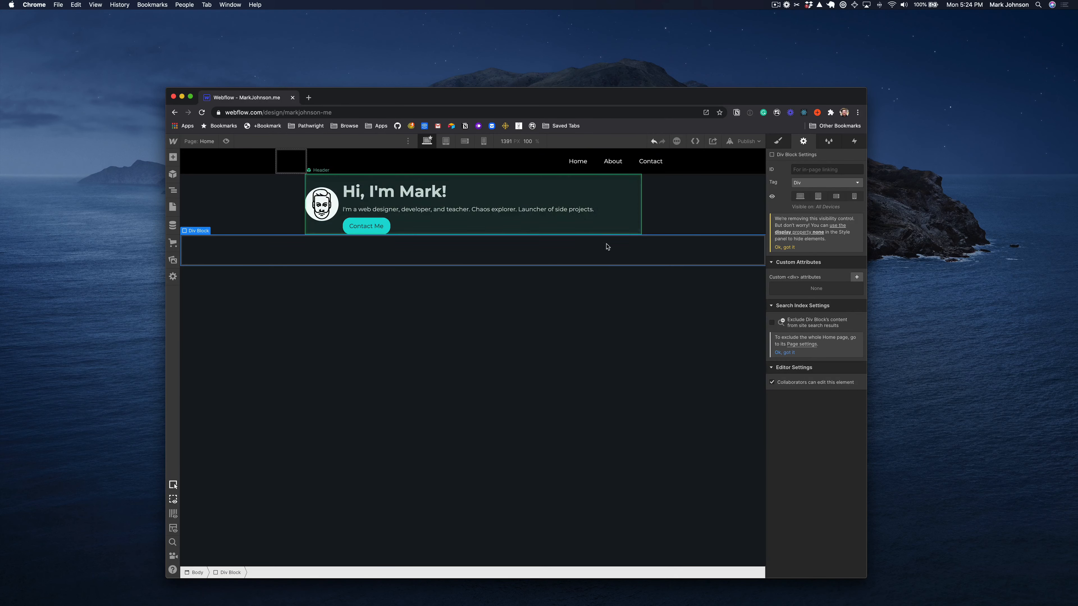
left_click(781, 143)
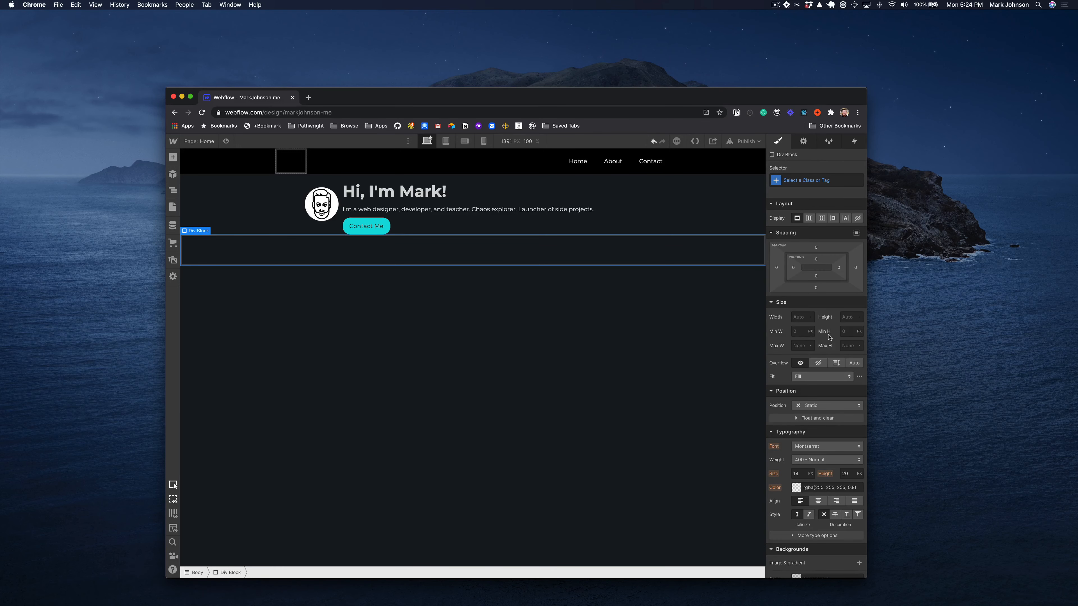
left_click(850, 333)
type("100")
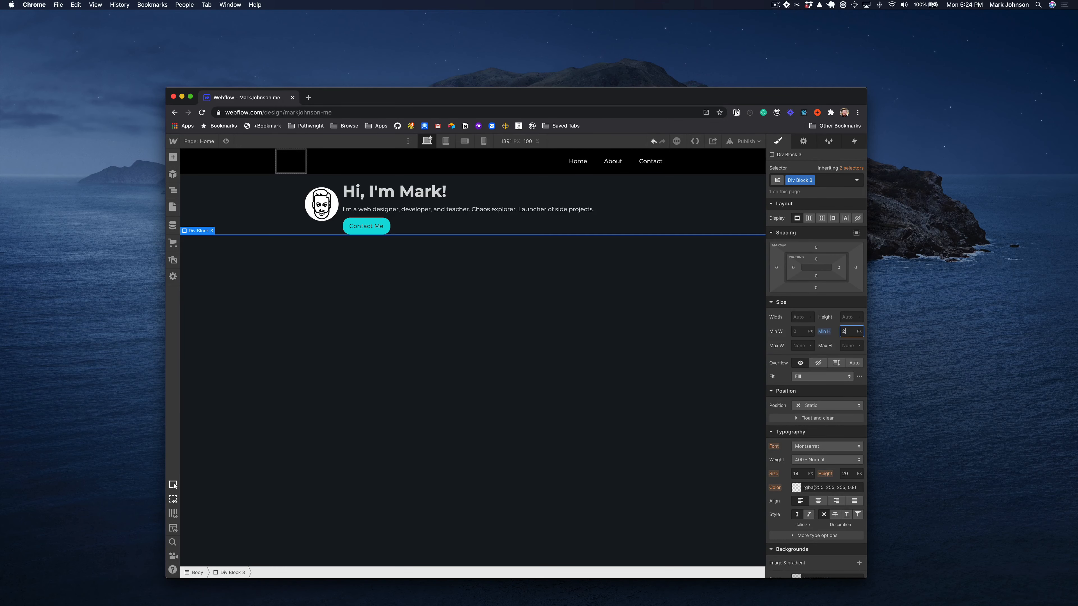
key("shift+Up")
key("shift+Up")
key("shift+Up")
key("shift+Up")
key("shift+Up")
key("shift+Up")
key("shift+Up")
key("shift+Up")
key("shift+Up")
key("shift+Up")
key("shift+Up")
key("shift+Up")
key("shift+Up")
key("shift+Up")
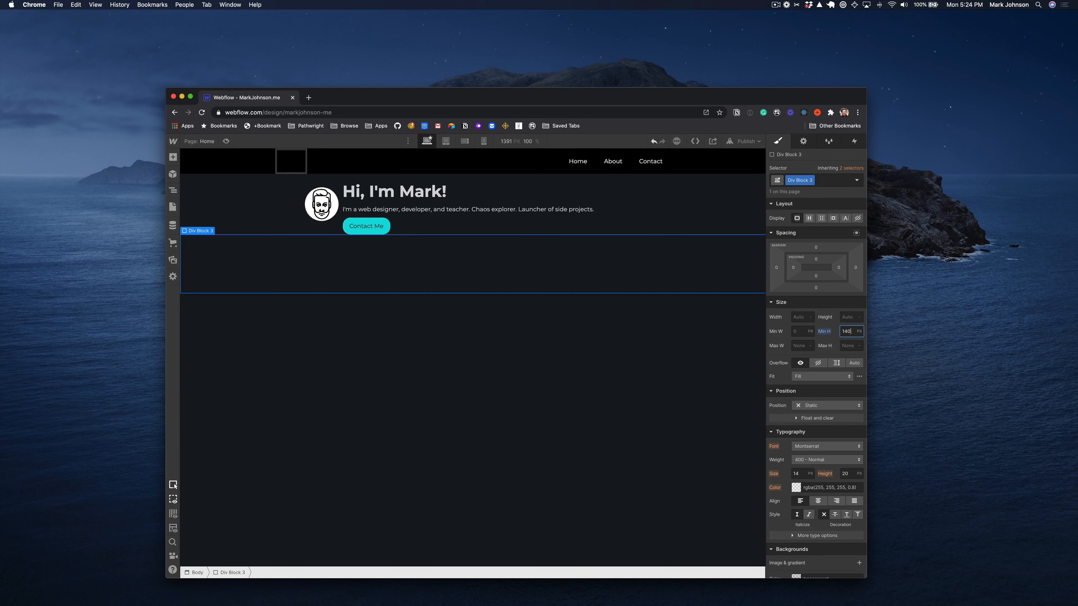
key("shift+Up")
key("shift+Up")
key("shift+Up")
key("shift+Up")
key("shift+Up")
key("shift+Up")
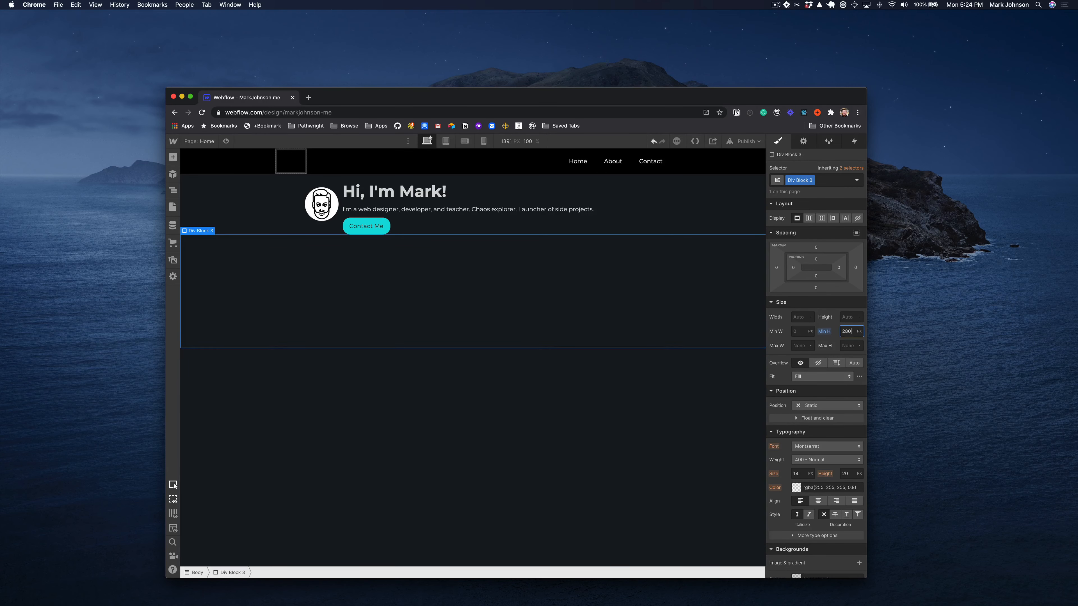
key("shift+Up")
key("shift+Up")
key("shift+Up")
key("shift+Up")
key("shift+Up")
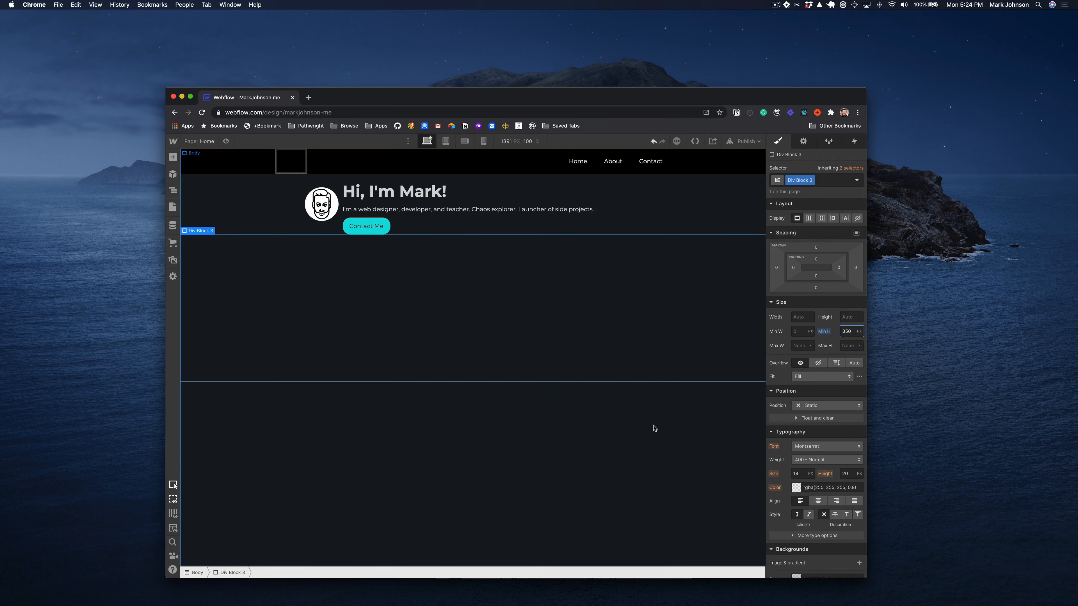
Add a background image to the div block, using image-2.jpg from the project assets
scroll(773, 431, "down", 5)
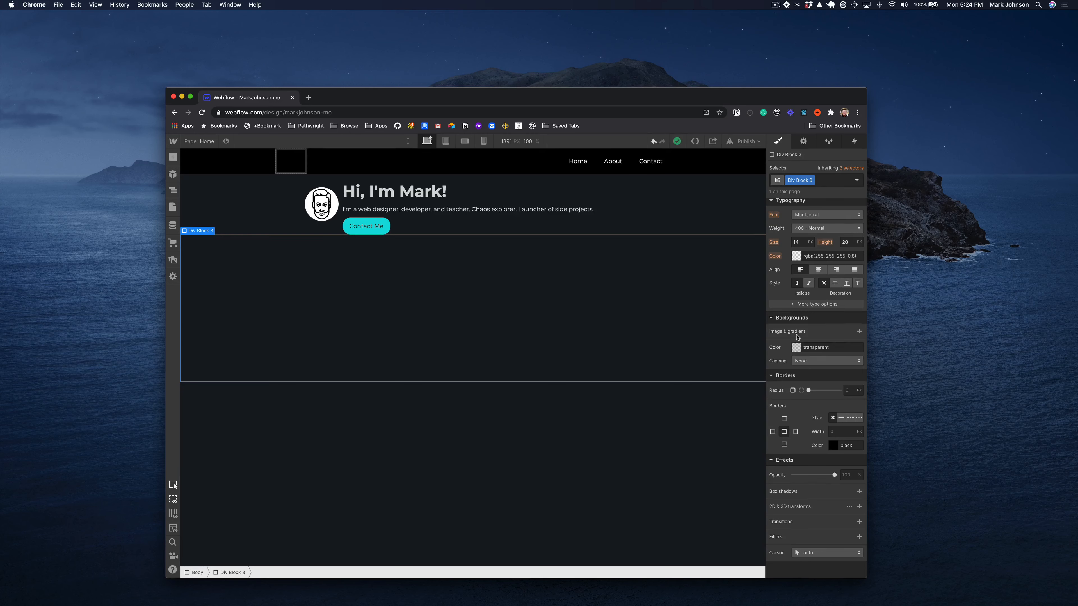
left_click(859, 332)
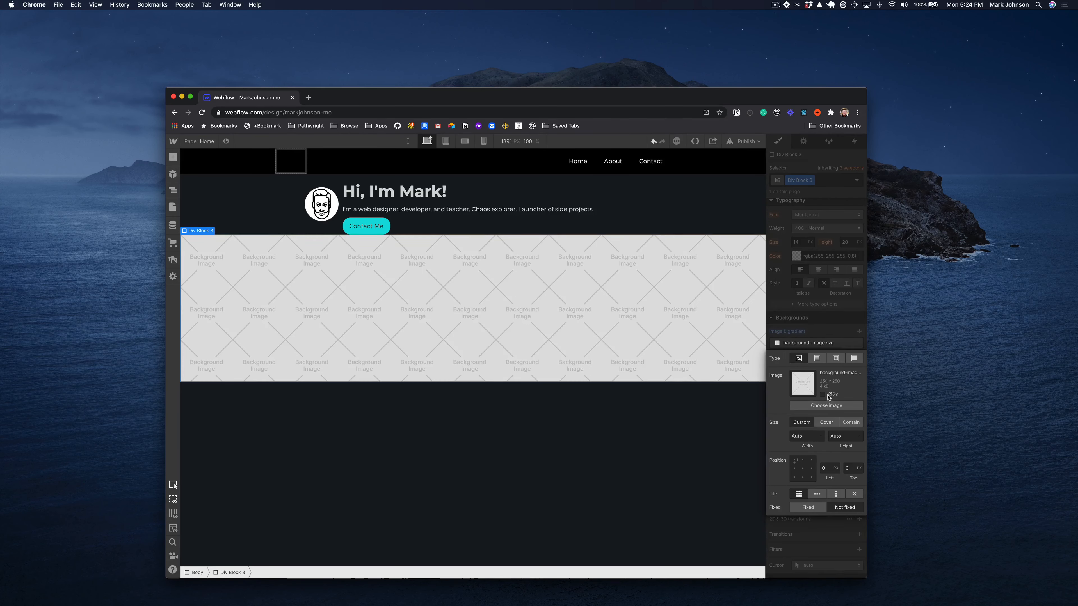
left_click(825, 405)
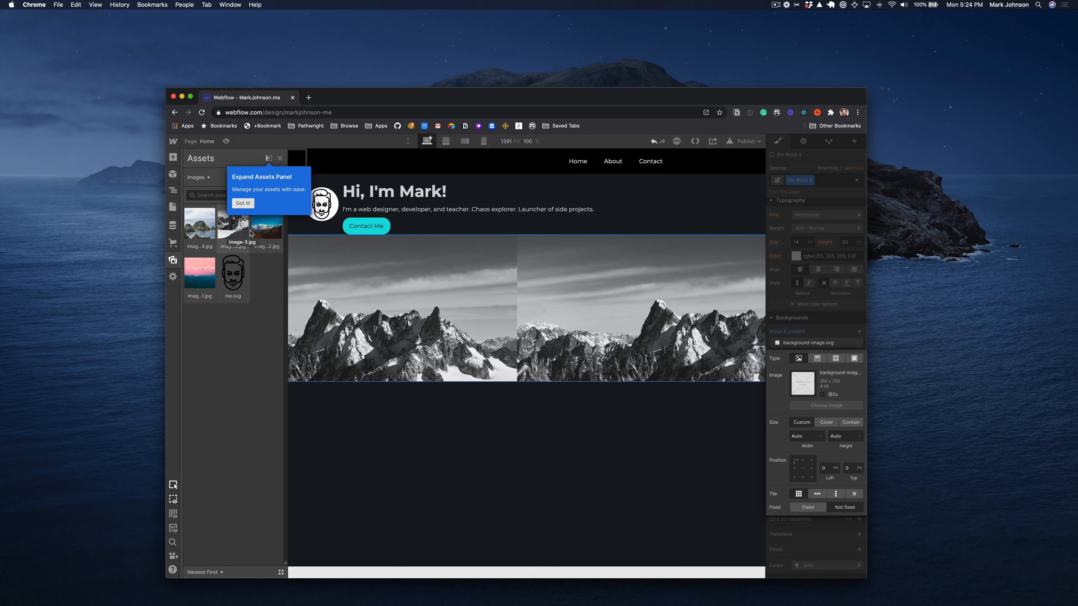
left_click(266, 225)
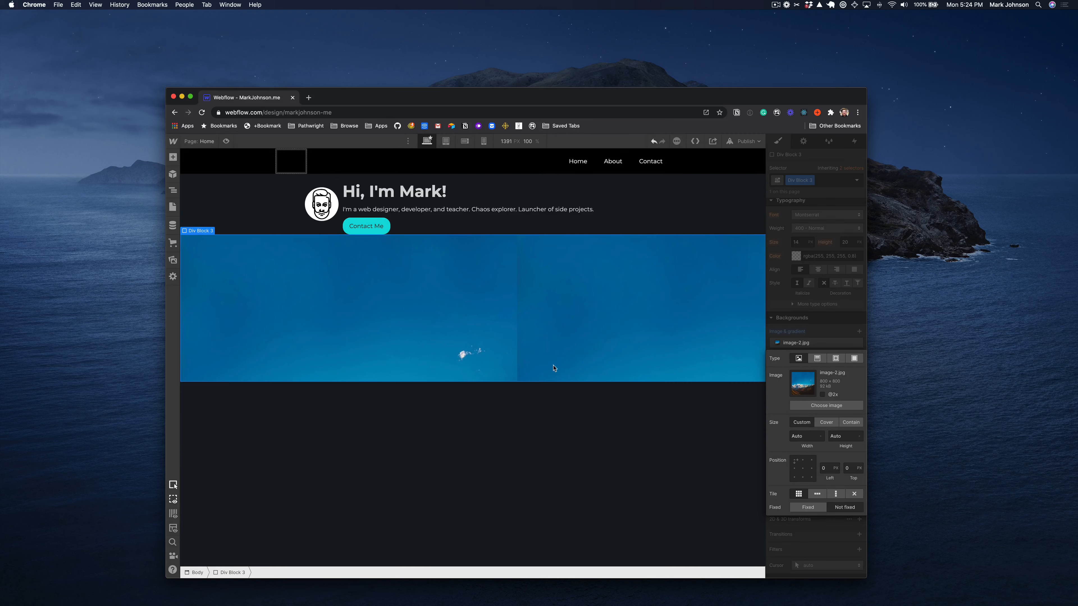
Center the div block's background image at 50% / 50%, try the Cover size and set the size to Contain
left_click(803, 468)
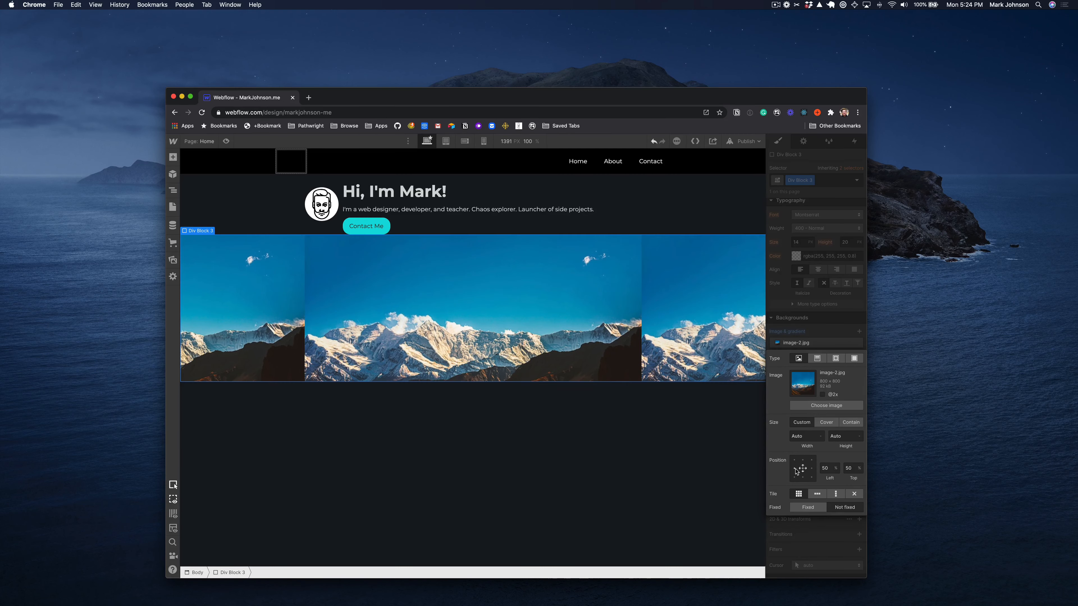
left_click(794, 468)
left_click(802, 468)
left_click(826, 423)
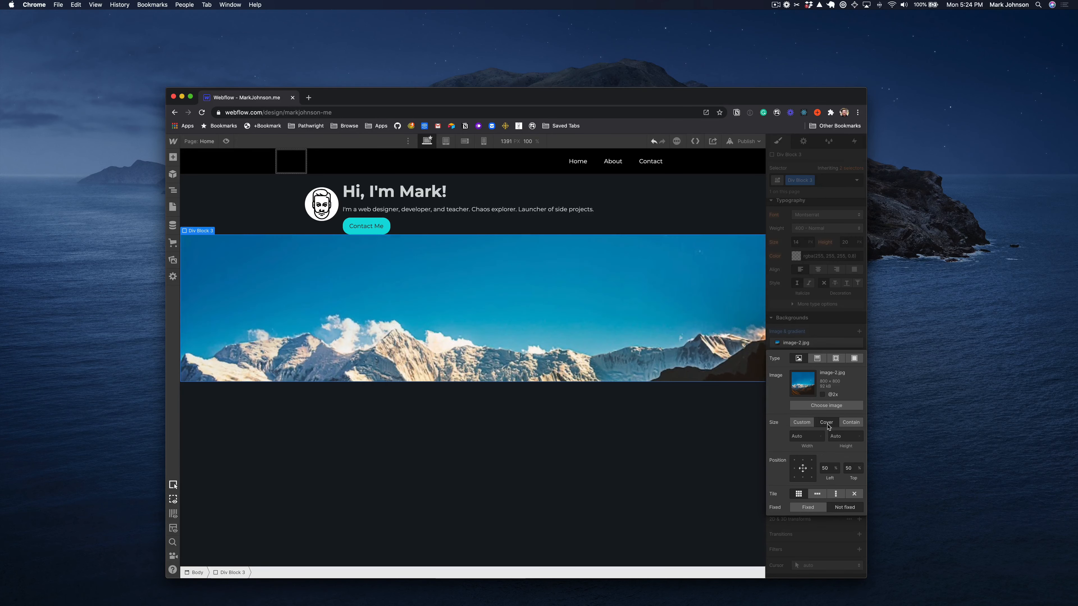
left_click(852, 424)
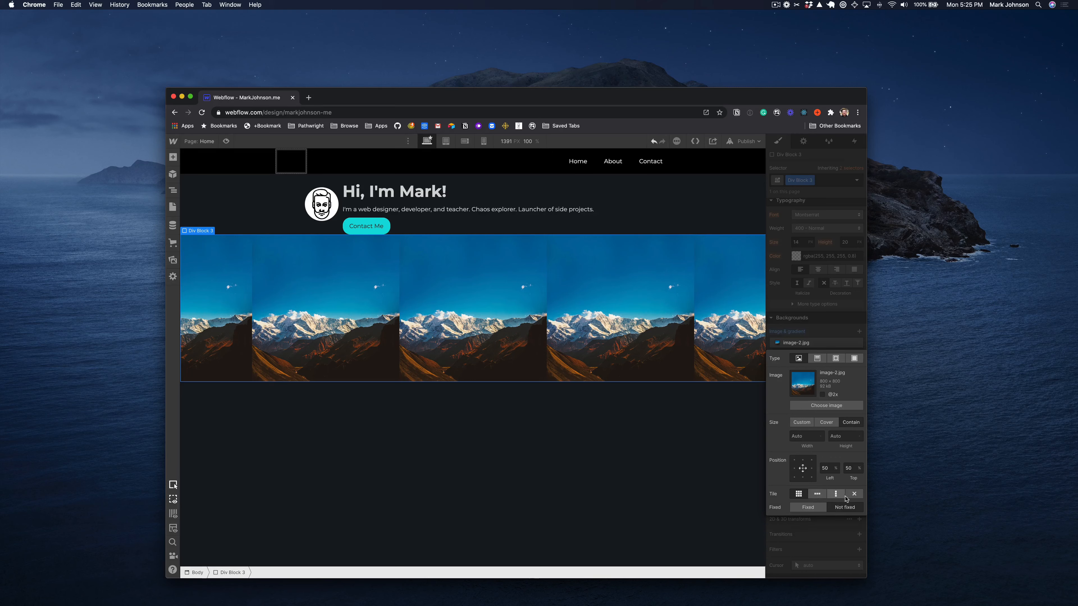
Turn off tiling for the div block's background image, try the Custom size and set the size to Cover
left_click(854, 494)
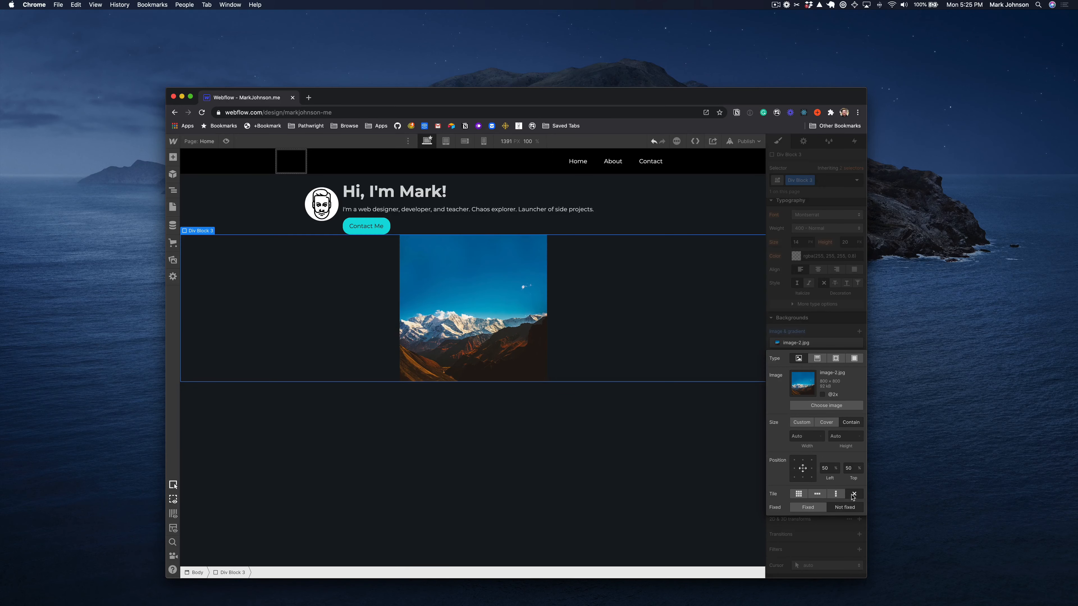
left_click(823, 423)
left_click(802, 423)
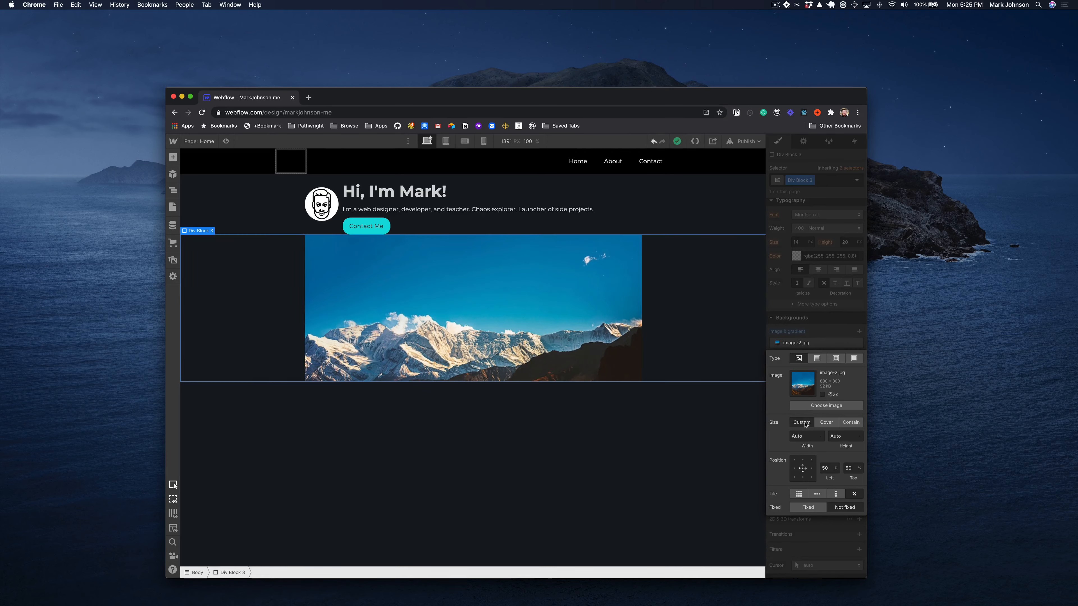
left_click(822, 423)
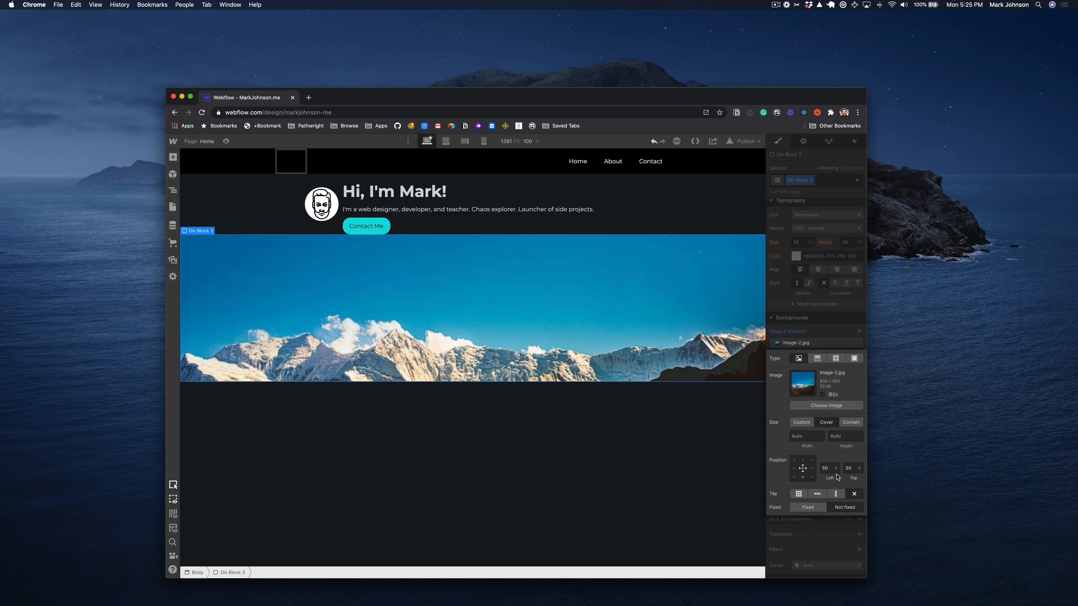
Set the background image's top position to 63%
left_click(851, 469)
key("Up")
key("Up")
key("Up")
key("Up")
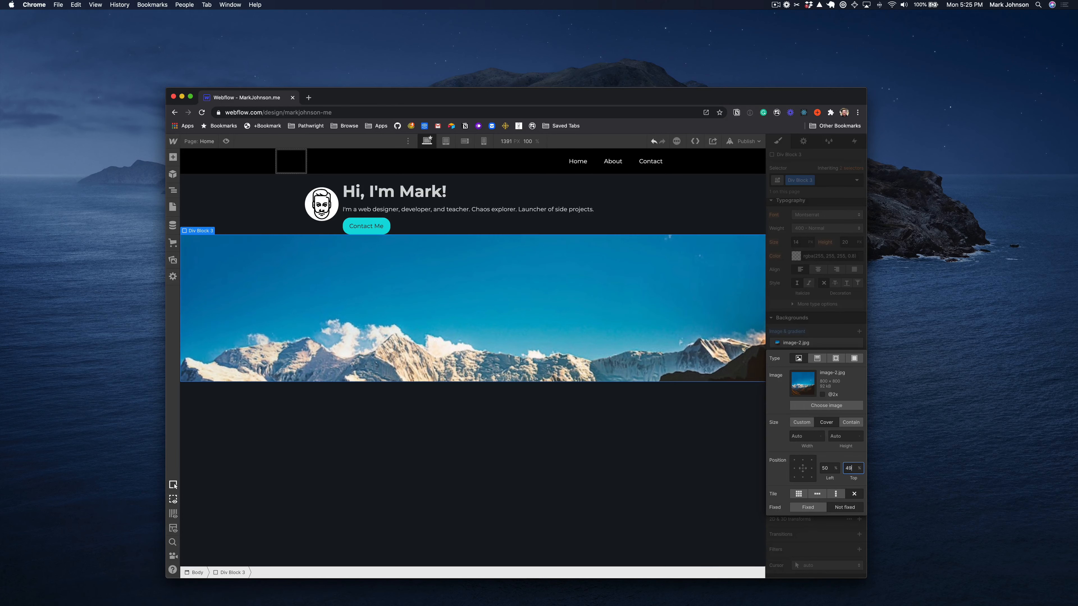
key("Up")
key("Up")
key("Up")
key("Up")
key("Up")
key("Up")
key("Up")
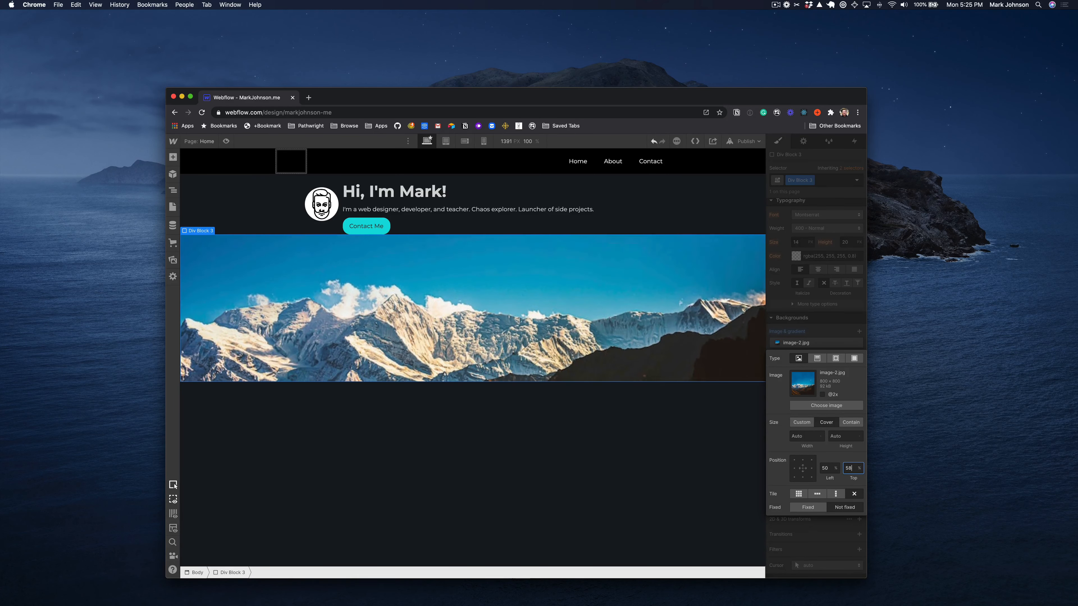
key("Up")
key("Up")
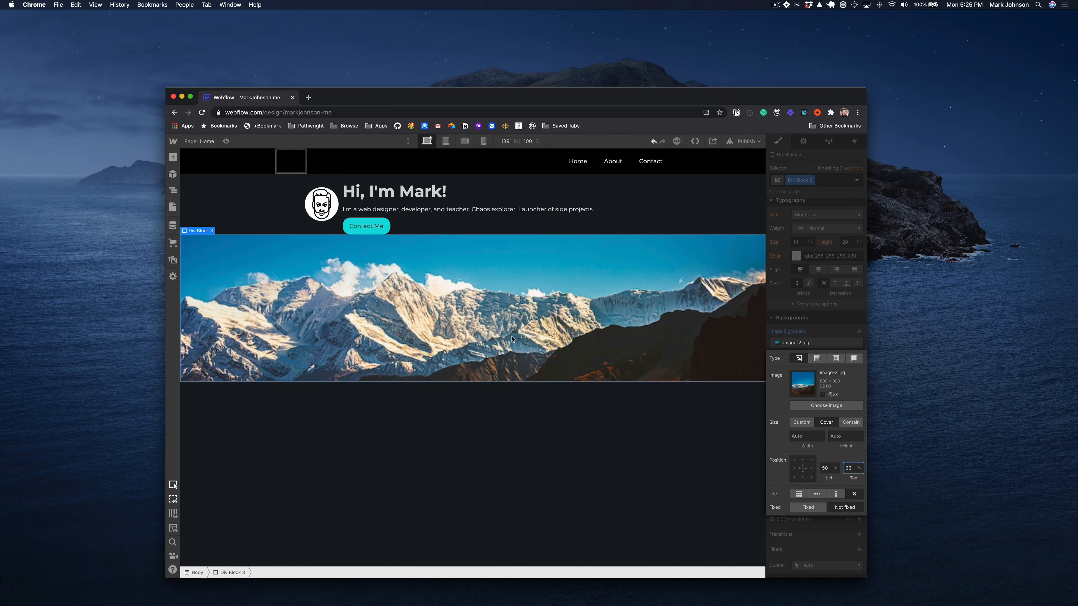
Preview the Home page at the tablet, mobile landscape and mobile portrait breakpoints, and return to the desktop view
left_click(442, 142)
left_click(465, 144)
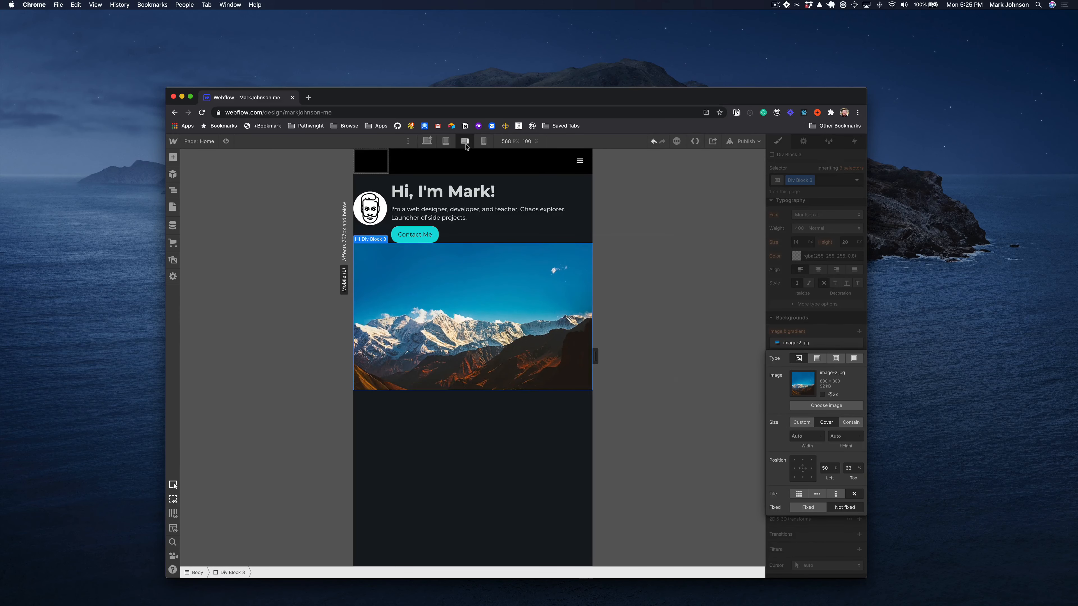
left_click(484, 143)
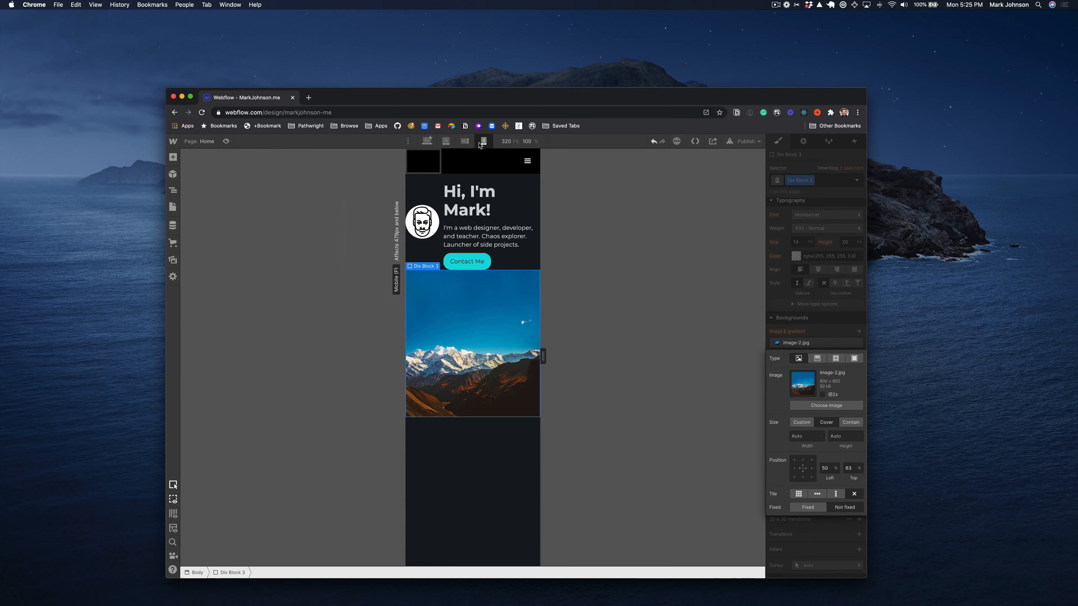
left_click(427, 142)
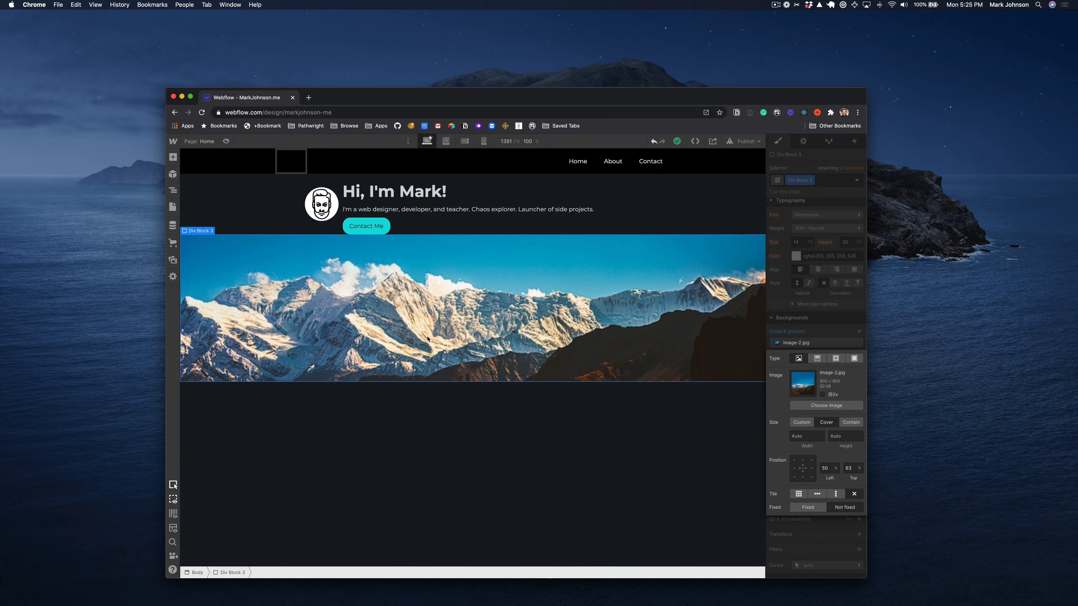
Add an H1 heading inside the div block with the mountain background
left_click(173, 158)
scroll(208, 251, "down", 3)
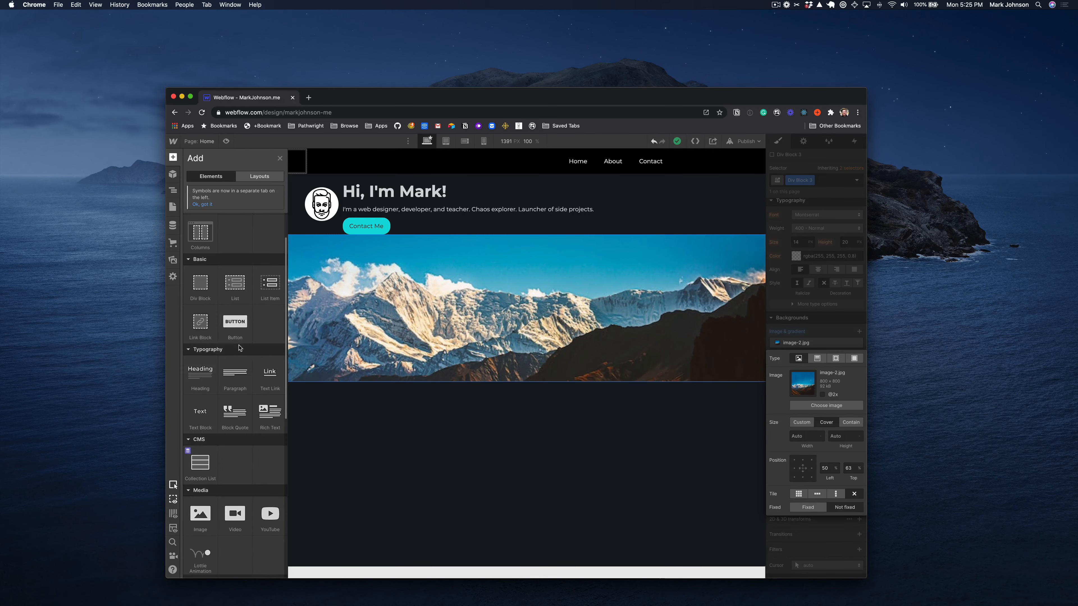
left_click_drag(200, 373, 467, 305)
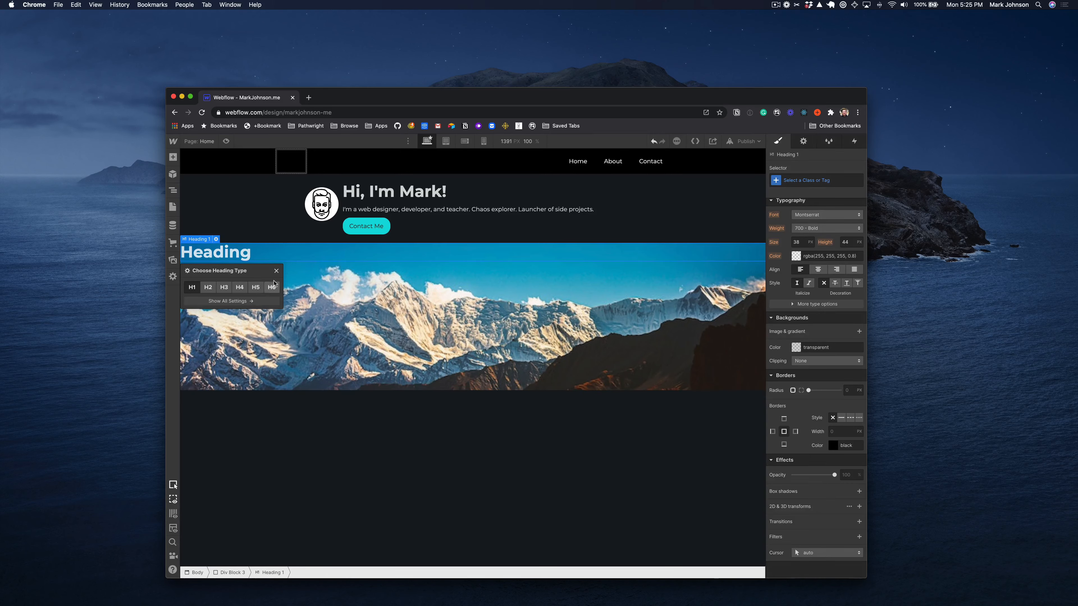
left_click(276, 271)
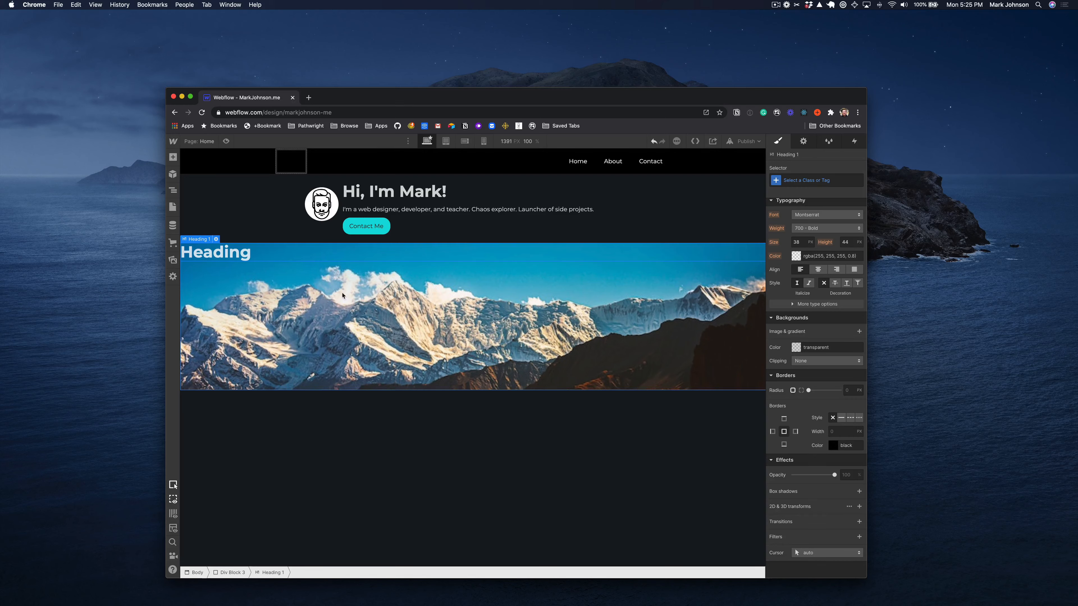
Add a container inside the div block and move the heading into it
left_click(173, 157)
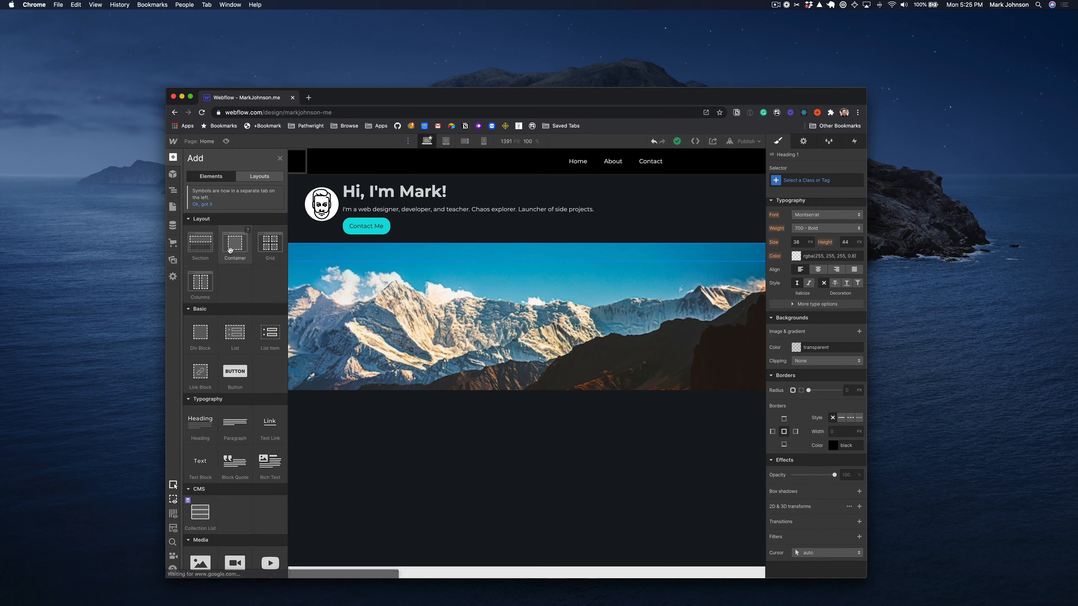
left_click_drag(230, 250, 450, 307)
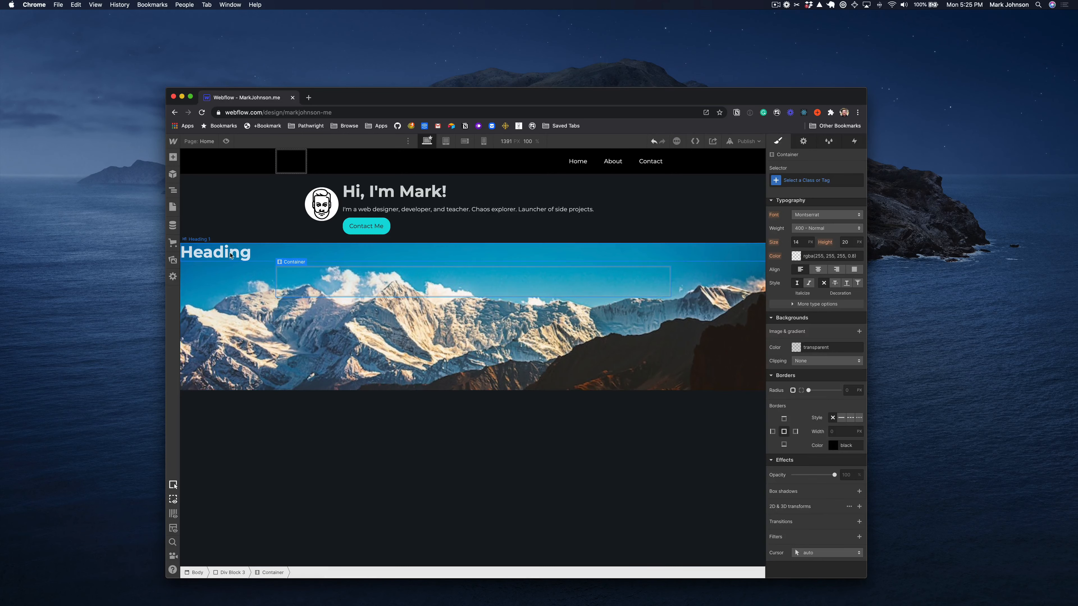
left_click_drag(230, 255, 416, 264)
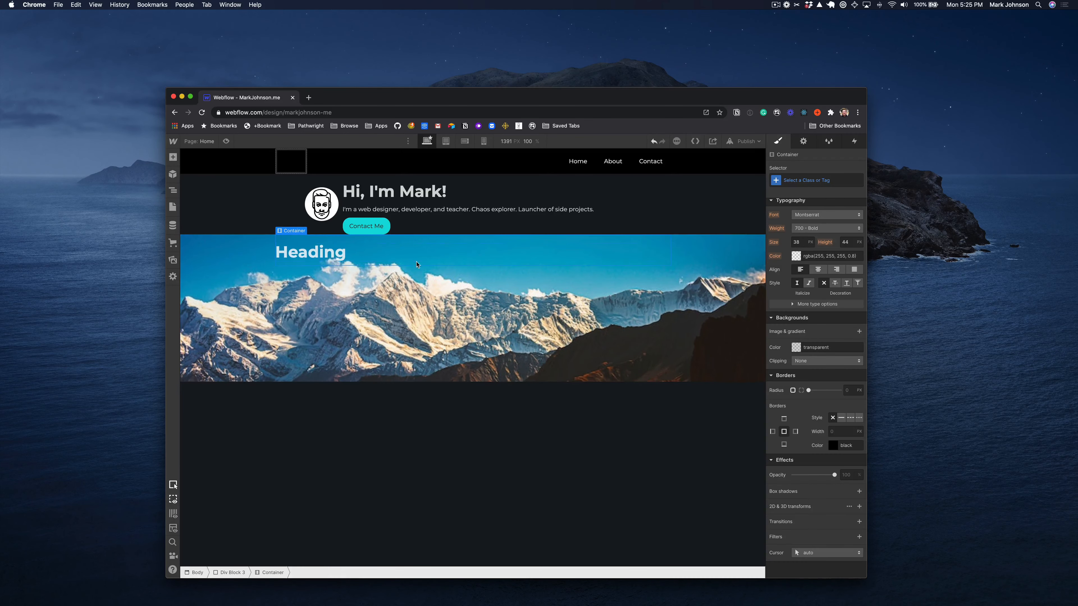
Change the text of the new heading in the container to "Welcome to the future"
left_click(324, 251)
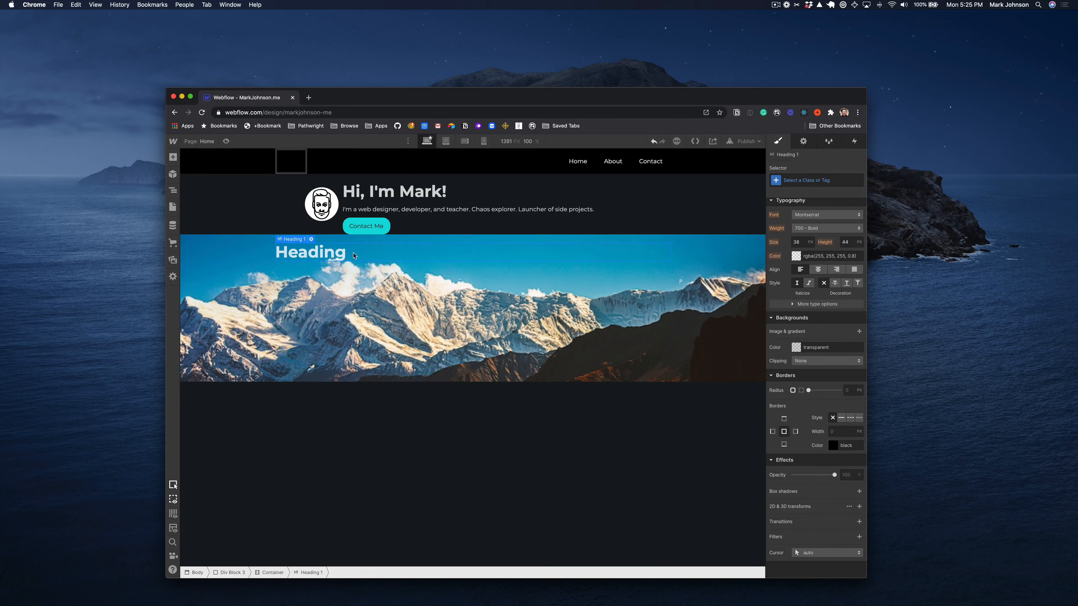
double_click(324, 251)
type("Welco")
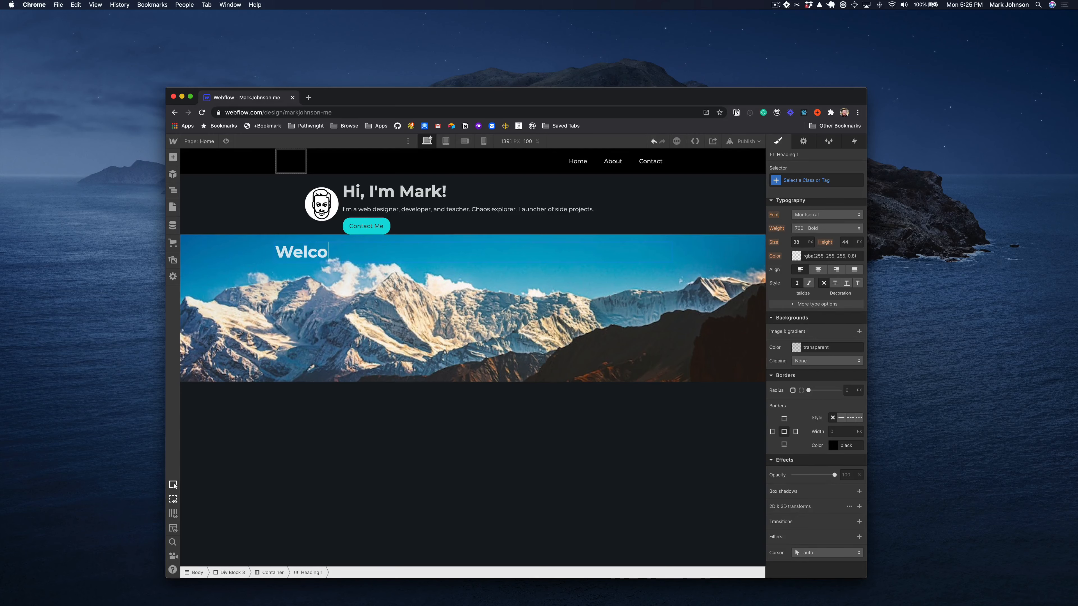
type("me to the future")
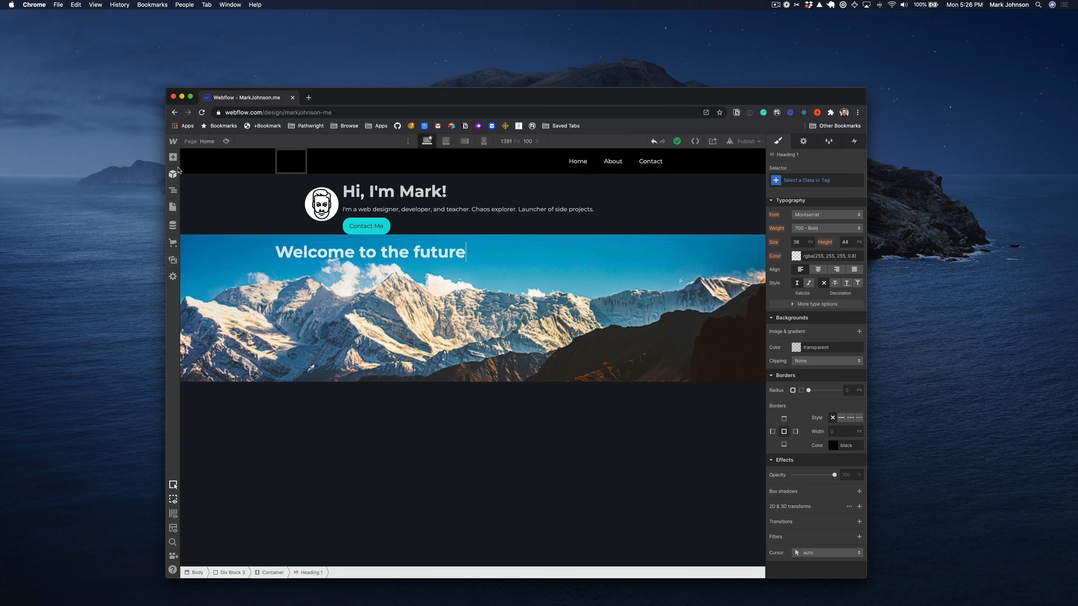
Add a block quote below the heading in the container with the text "To be or not to be?"
left_click(173, 157)
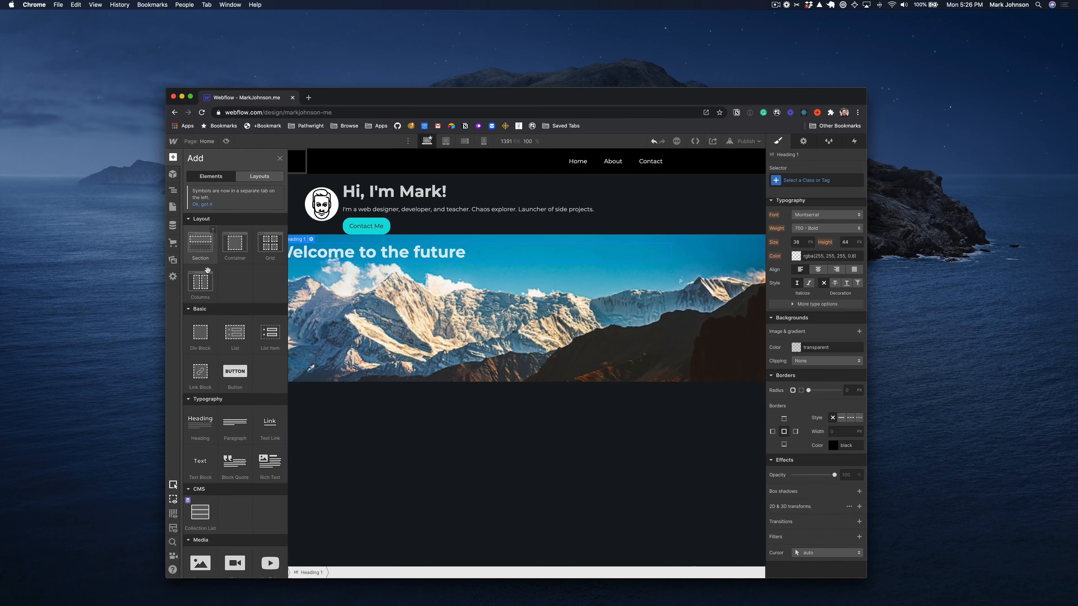
scroll(223, 392, "down", 3)
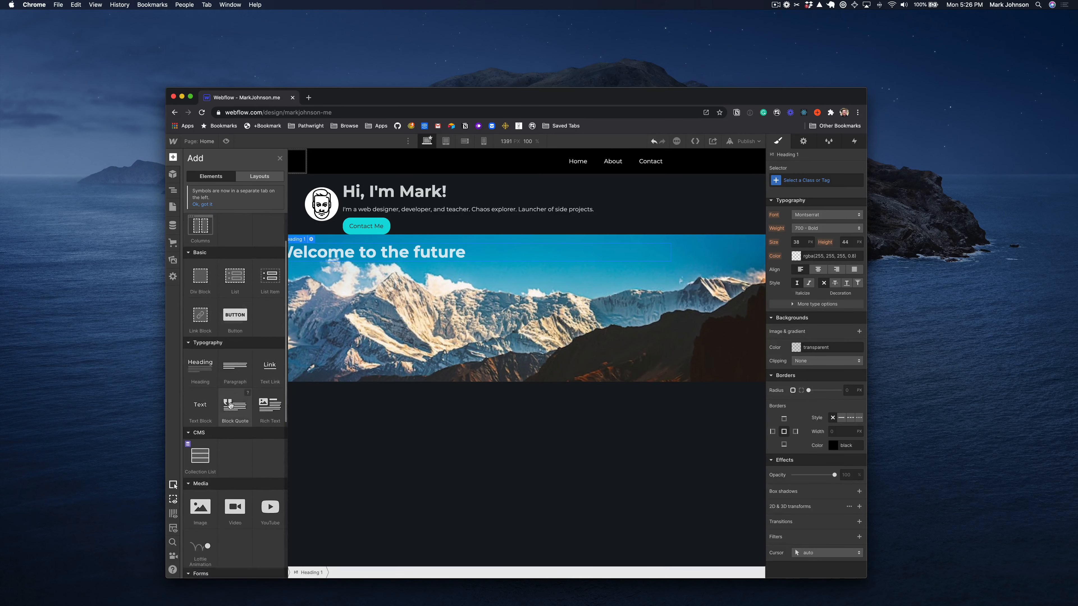
left_click_drag(234, 405, 335, 276)
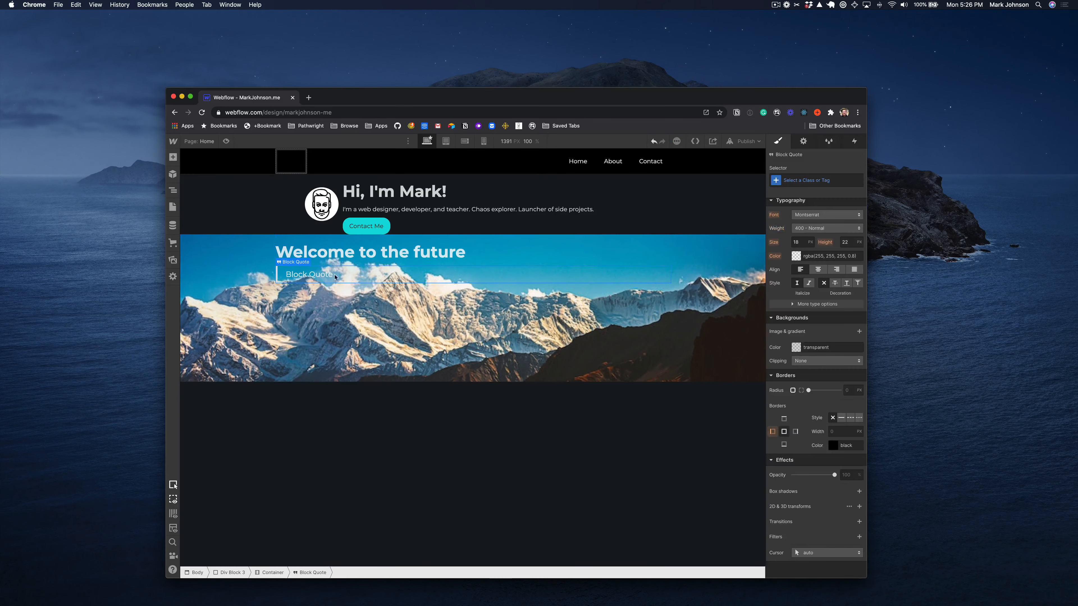
double_click(311, 275)
type("To be or not to be?")
left_click(360, 399)
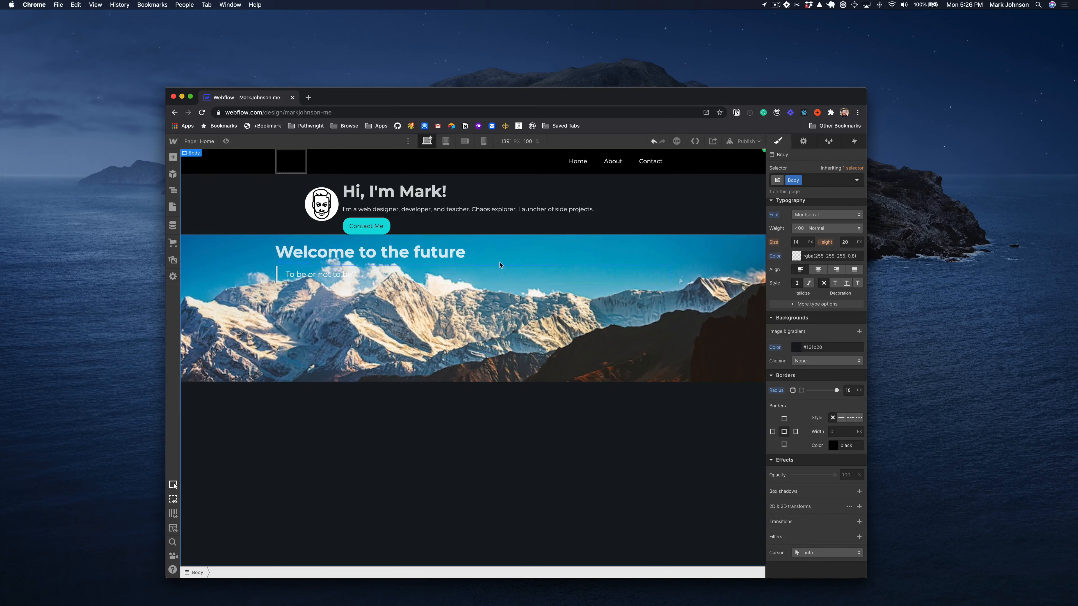
Add a small top margin to the div block to separate it from the header above
left_click(494, 252)
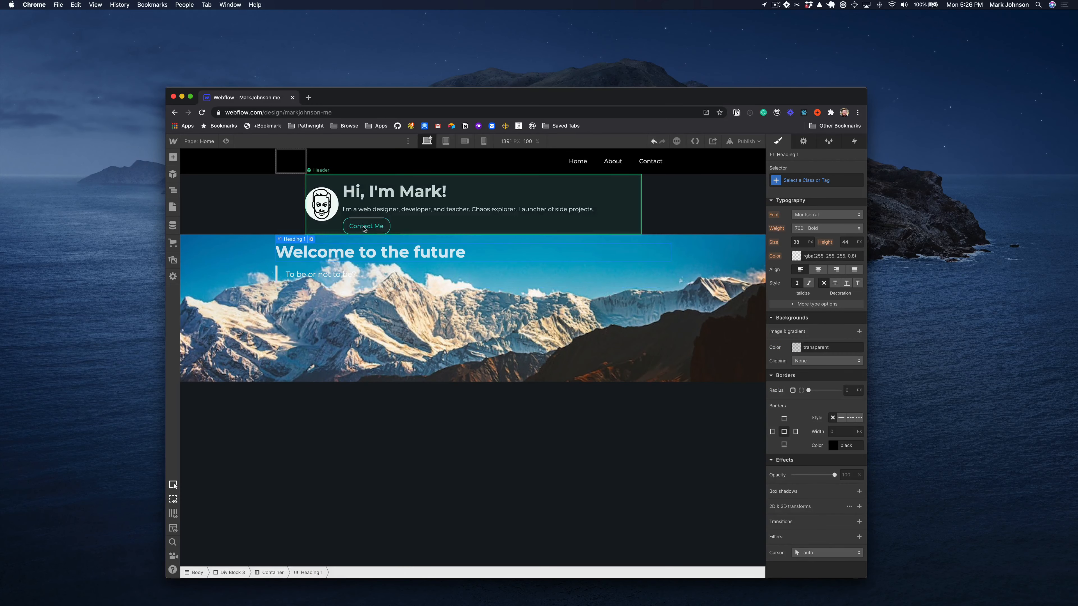
left_click(652, 301)
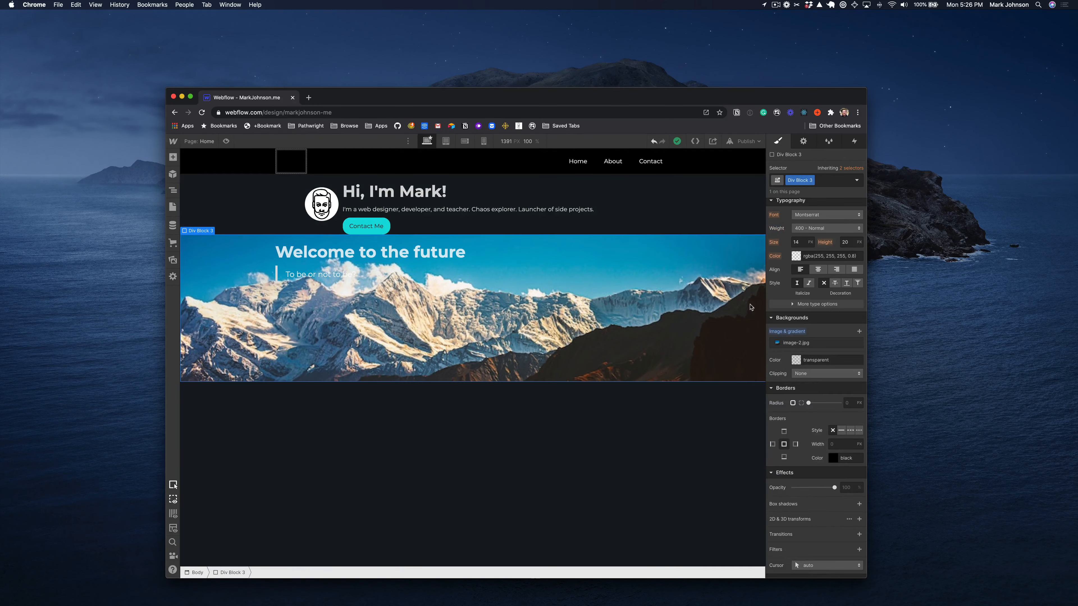
scroll(806, 255, "up", 5)
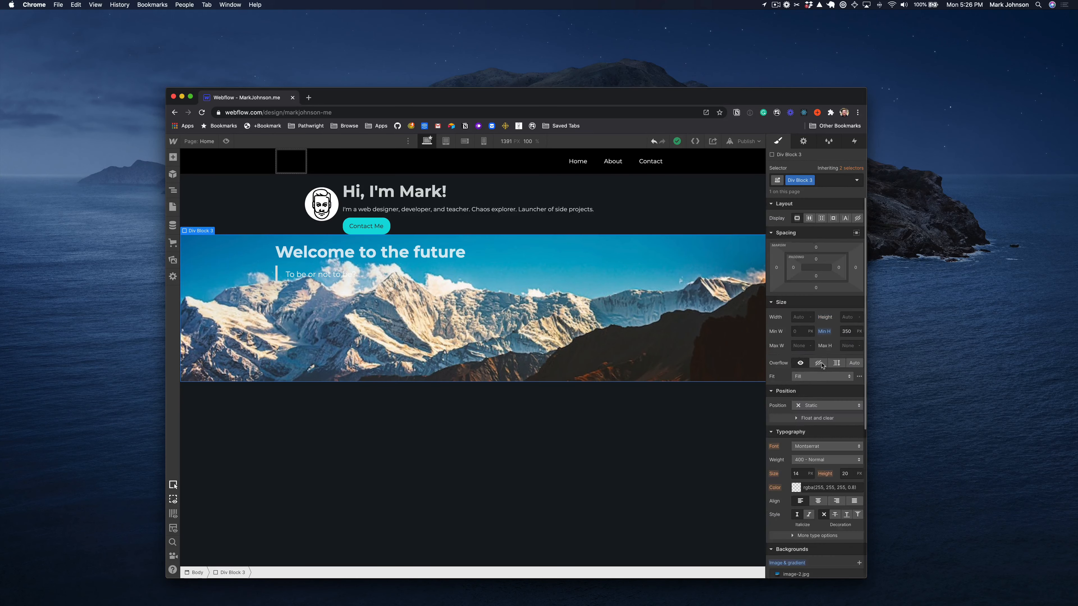
left_click_drag(820, 248, 821, 240)
left_click(589, 441)
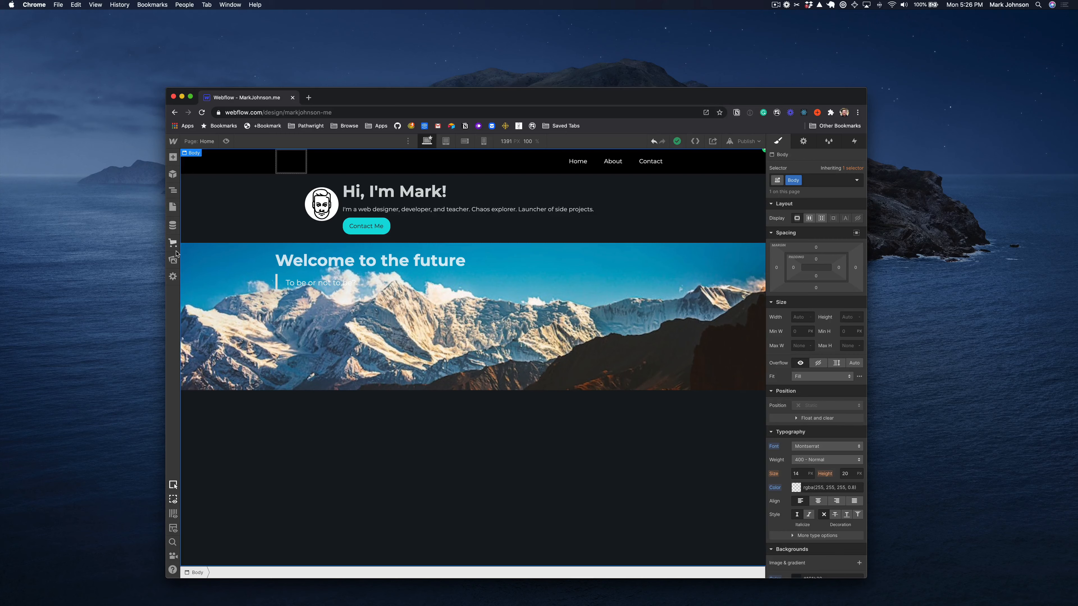
left_click(175, 262)
left_click(175, 261)
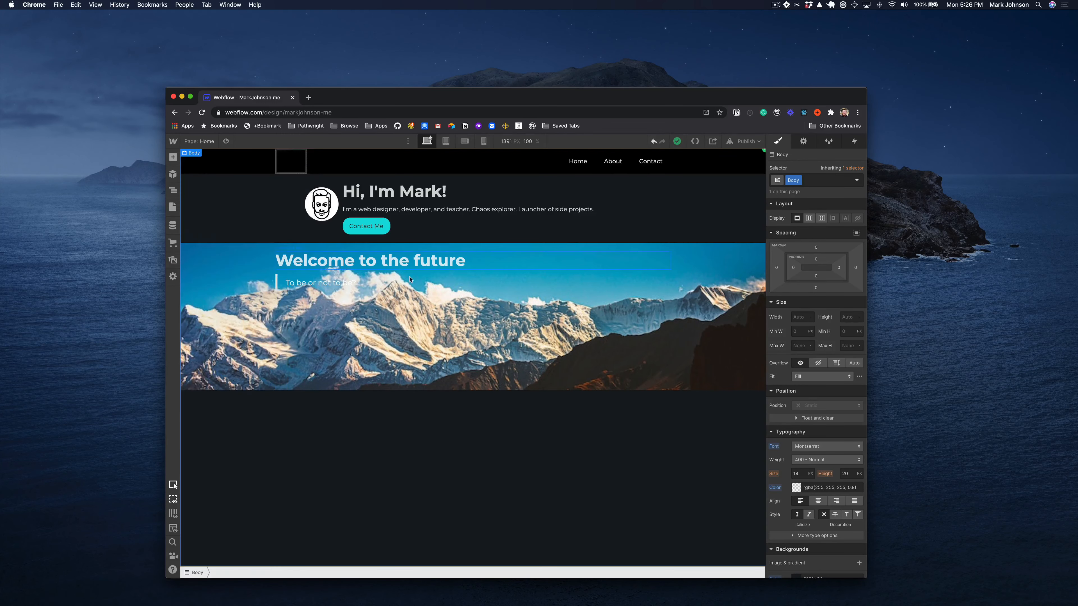